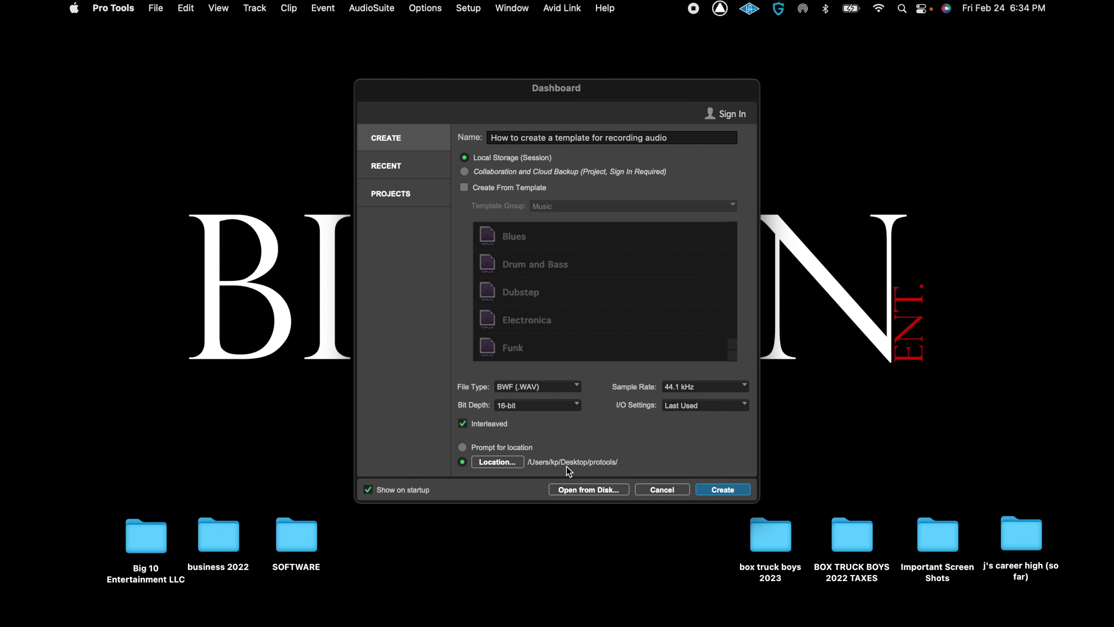
Step: Create the session "How to create a template for recording audio" and add one stereo audio track
click(716, 488)
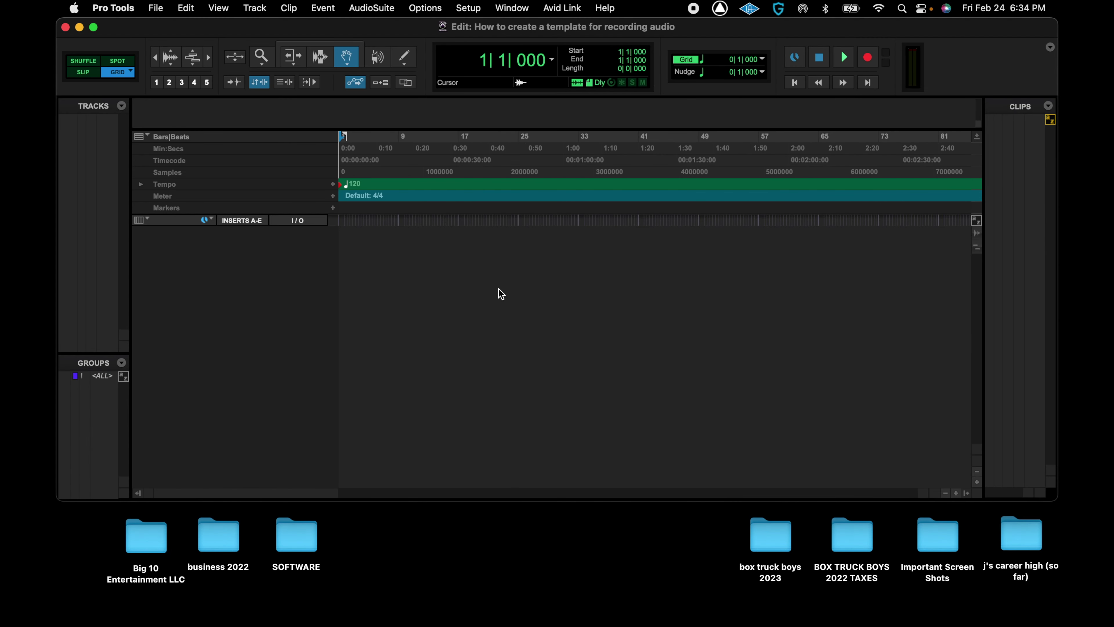
click(259, 7)
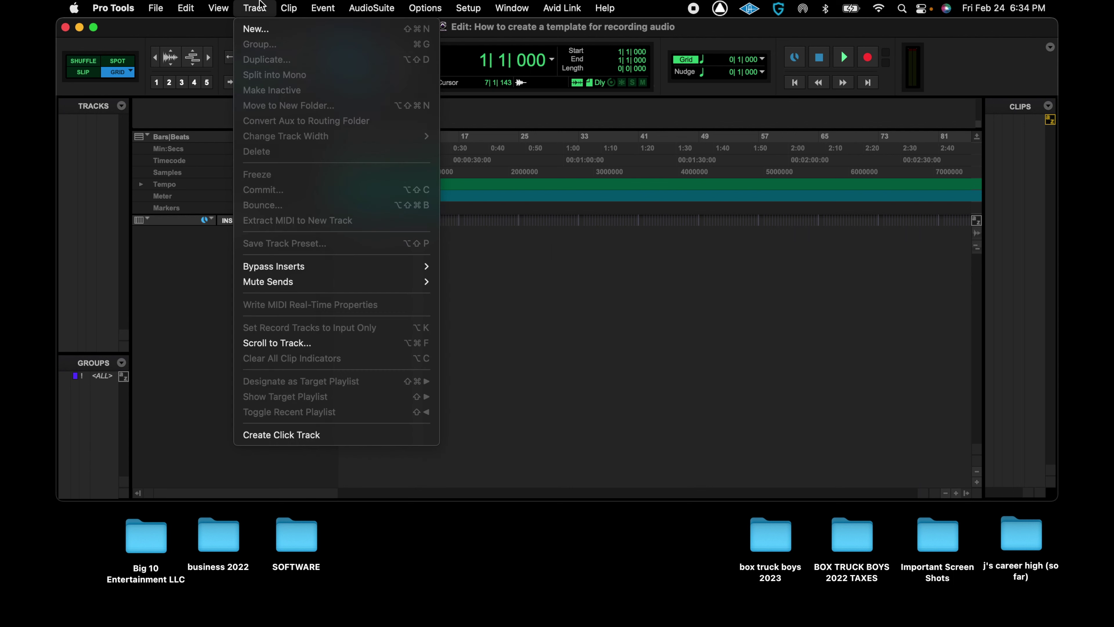
click(259, 29)
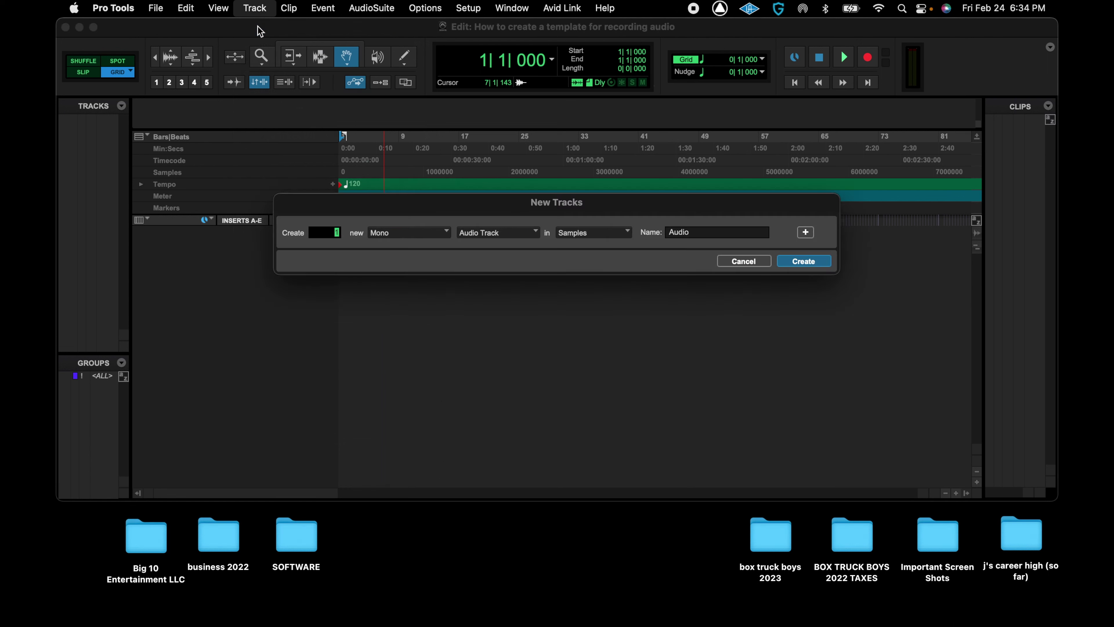
click(432, 235)
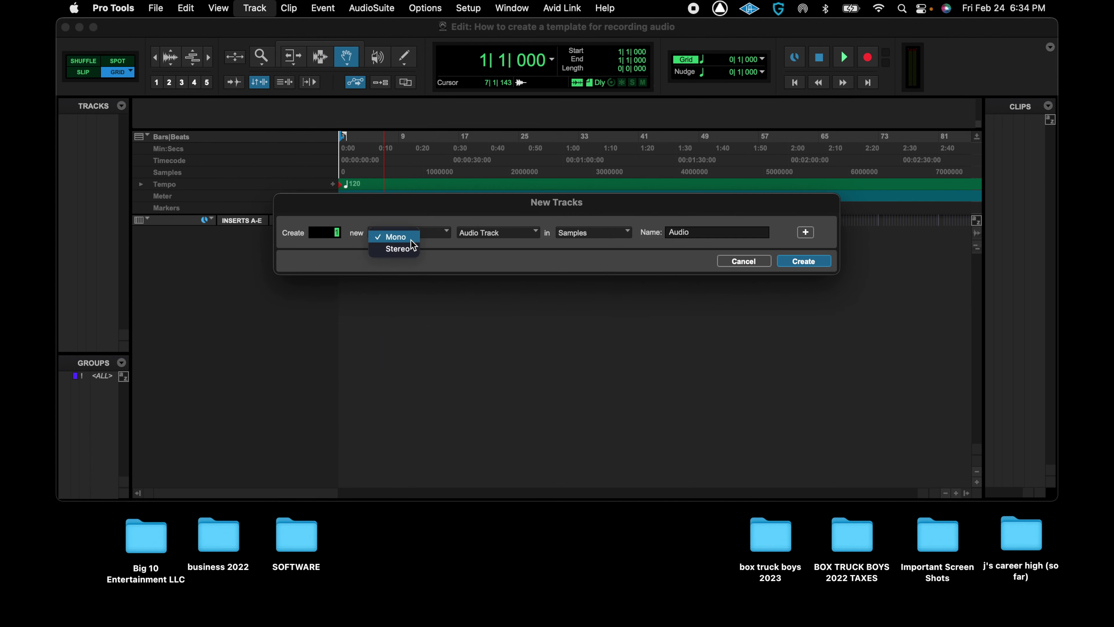
click(400, 249)
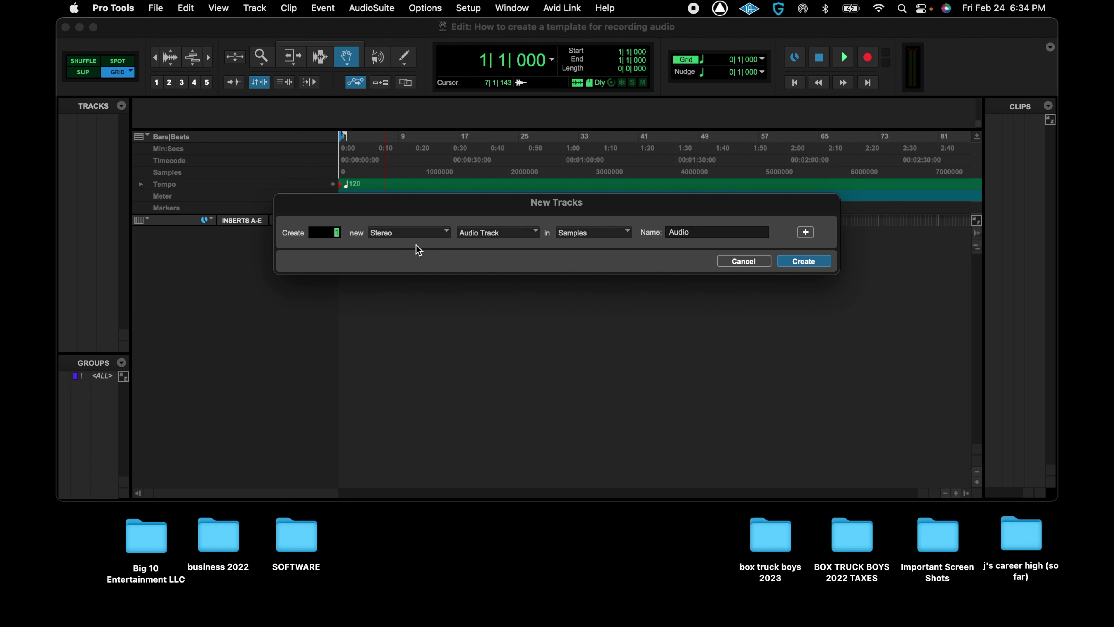
click(805, 261)
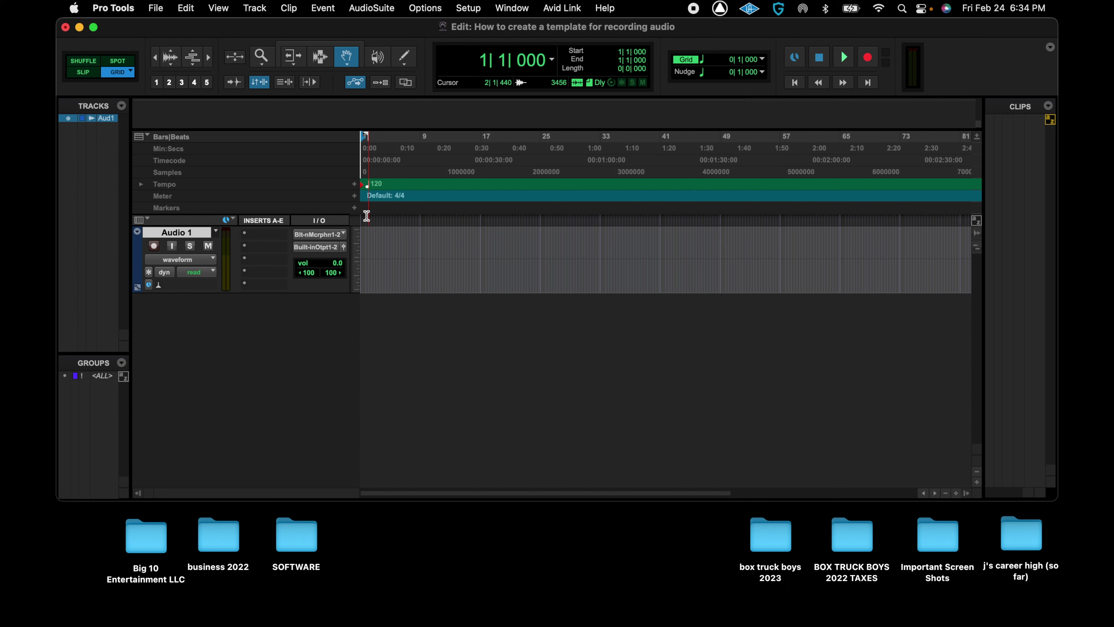
Step: Add two new stereo Aux Input tracks to the session
click(256, 7)
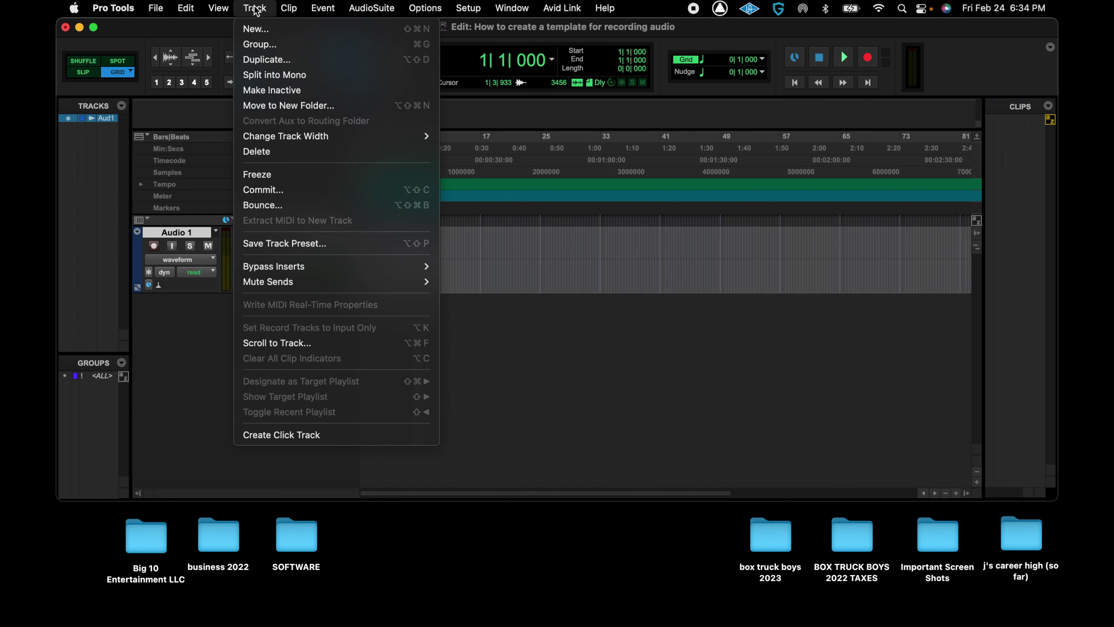
click(256, 28)
click(445, 234)
click(400, 249)
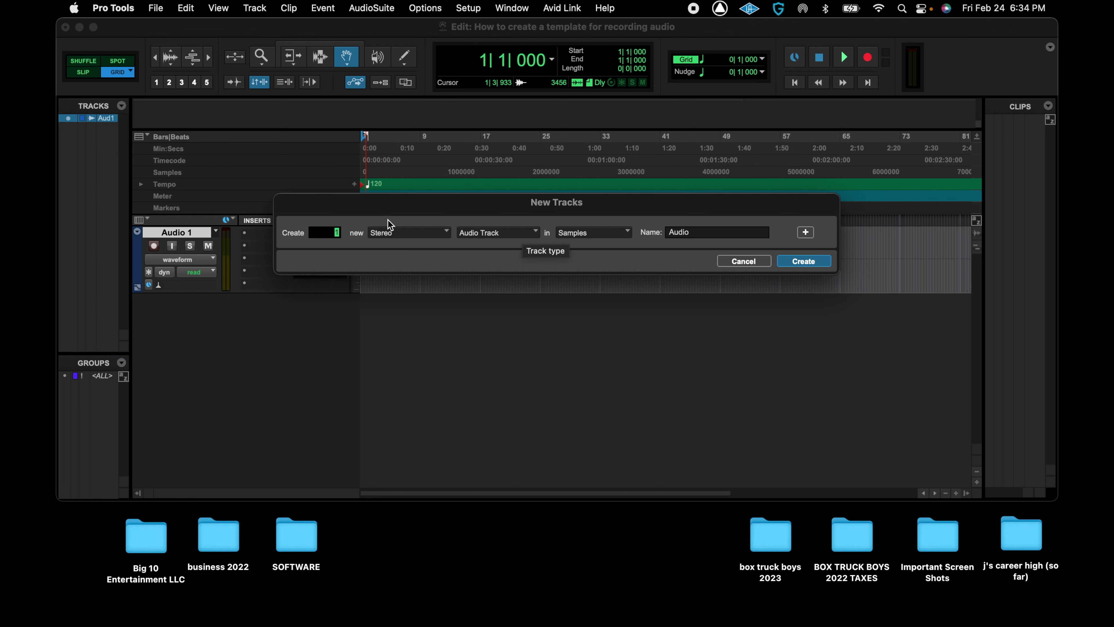
click(537, 233)
click(535, 235)
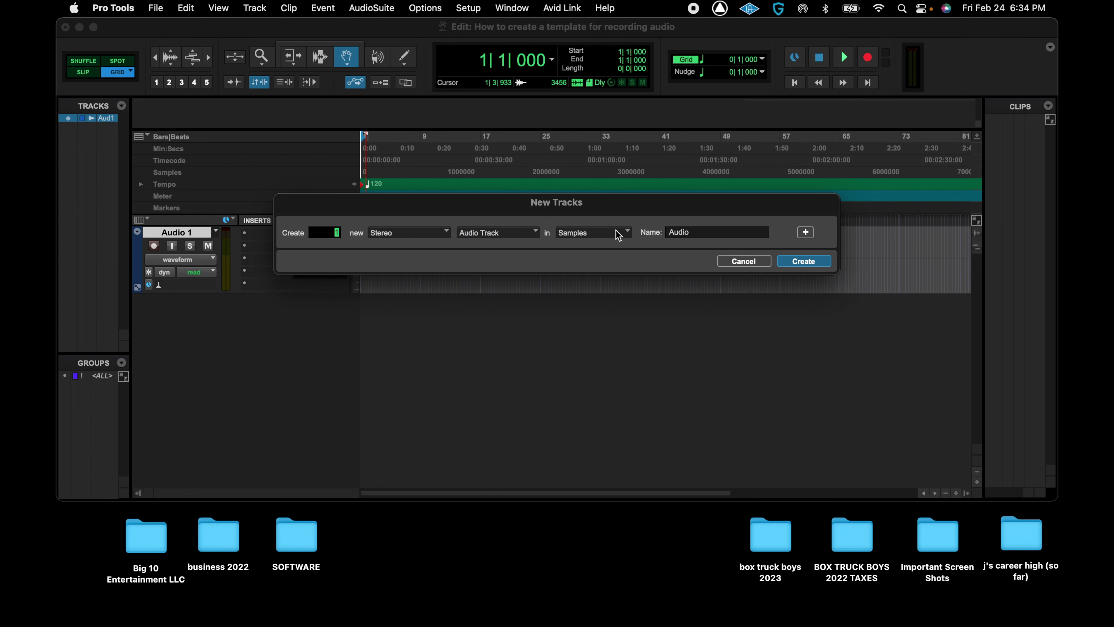
click(441, 236)
click(440, 237)
click(498, 233)
click(509, 249)
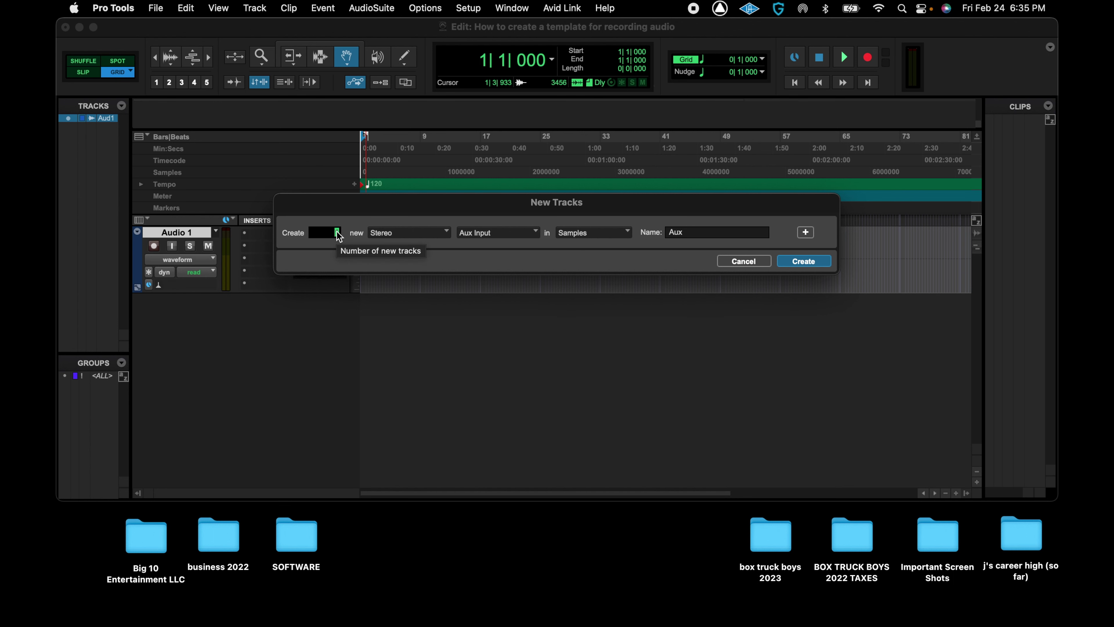
text(2)
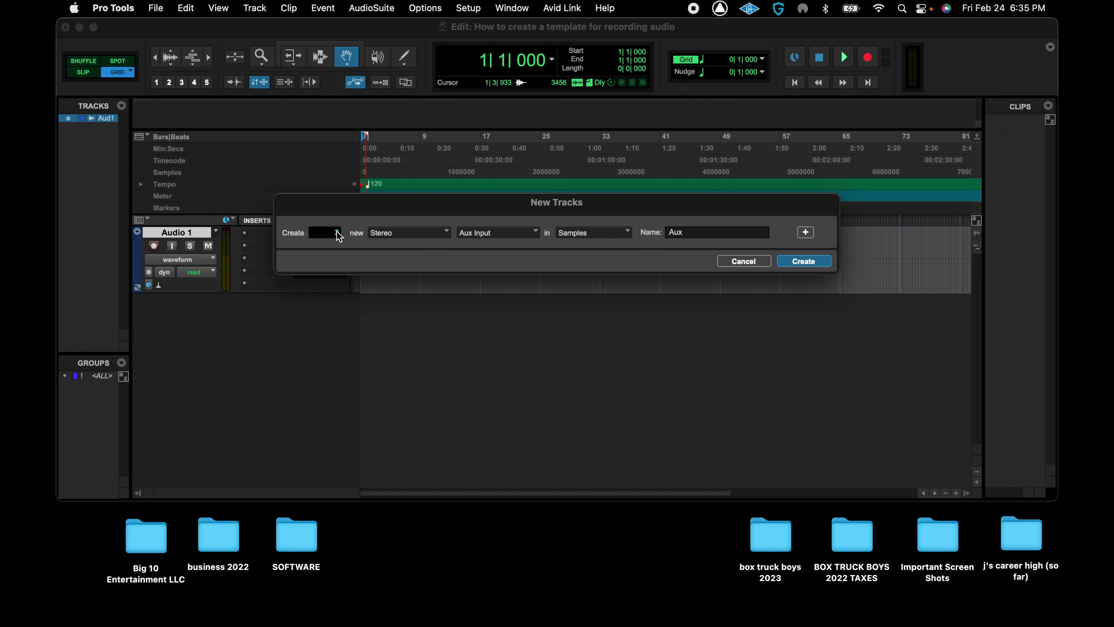
key(Return)
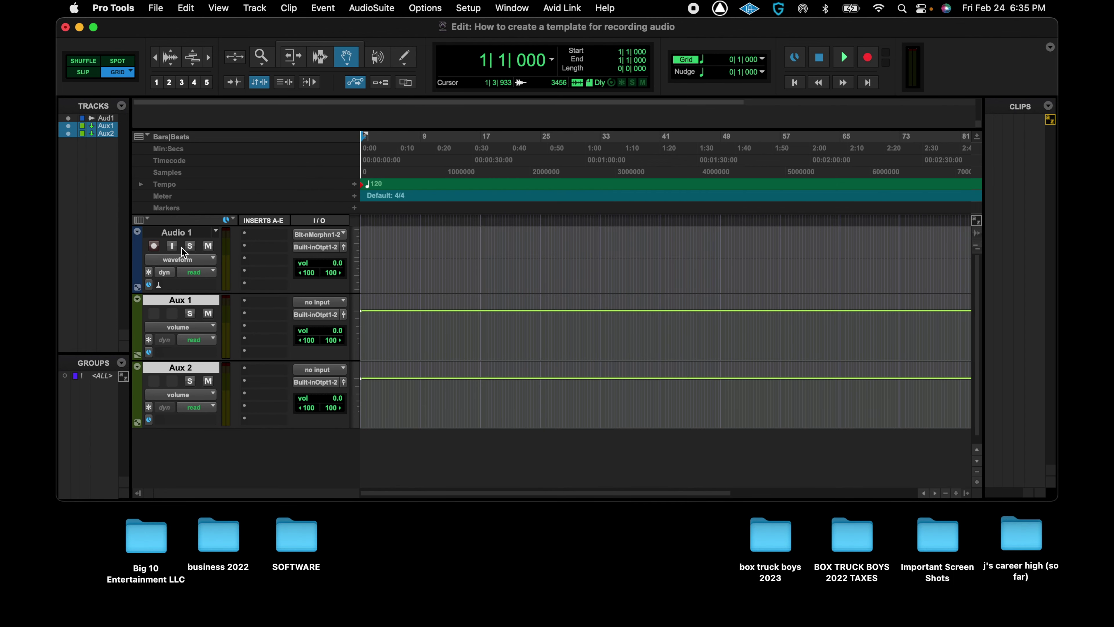
Step: Rename the stereo audio track as Beat
click(176, 232)
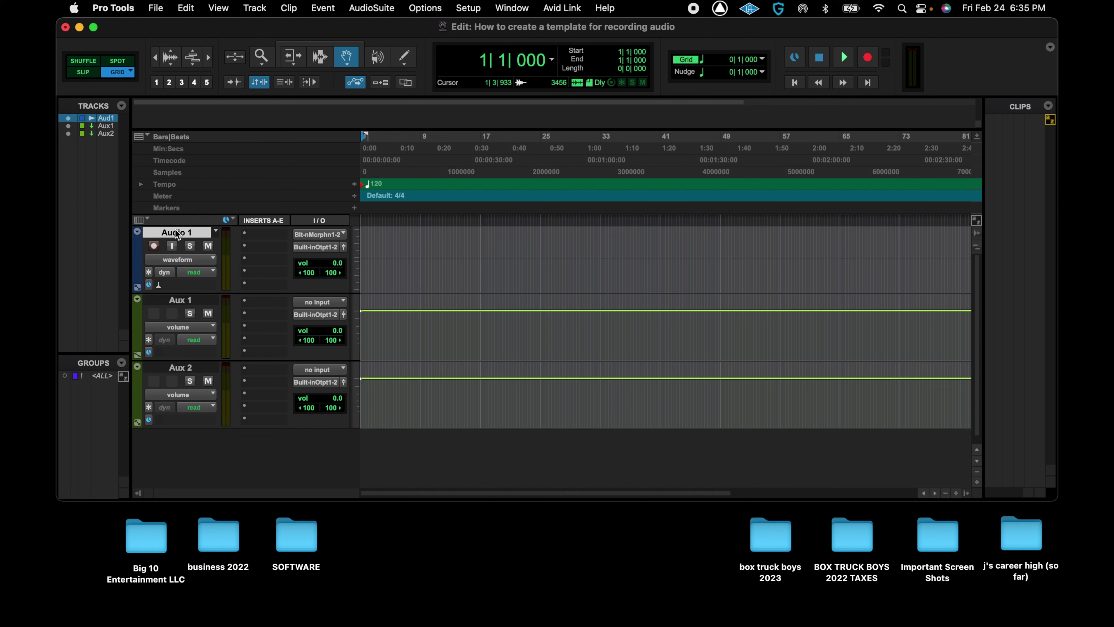
right_click(177, 232)
click(241, 414)
text(Beat)
key(Return)
Step: Rename the first aux track as Vocals
click(180, 298)
right_click(180, 298)
click(226, 470)
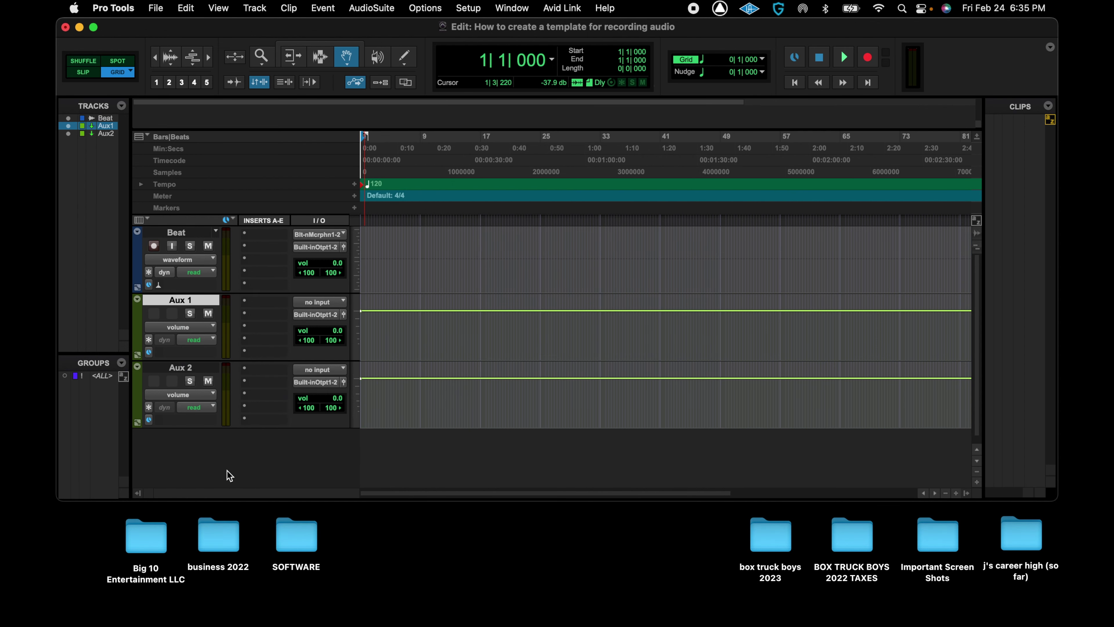
text(V)
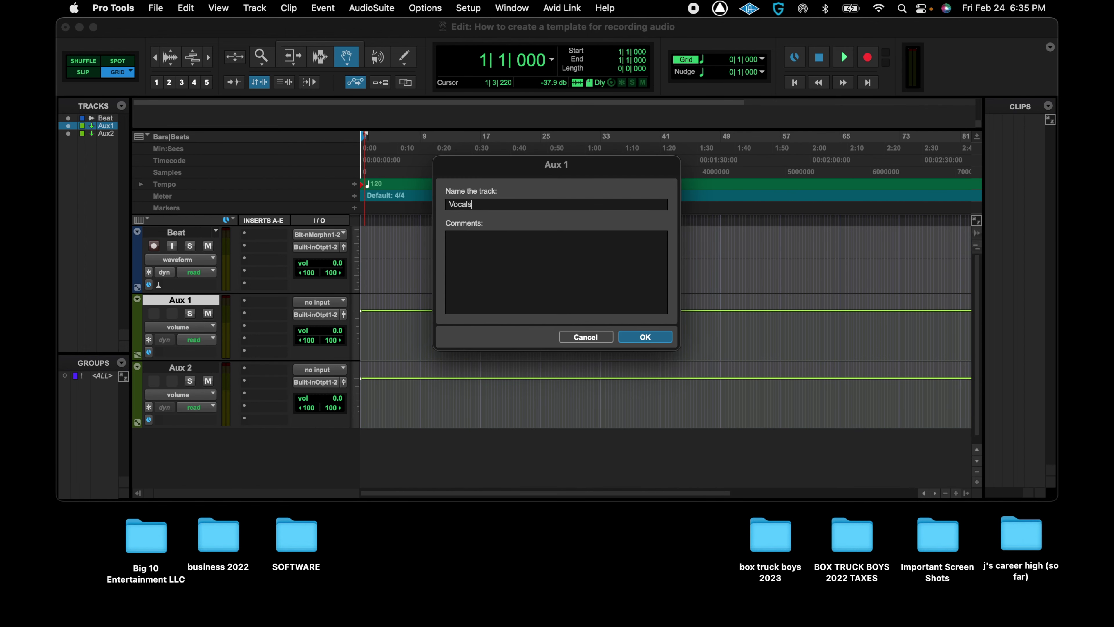
text(ocals)
key(Return)
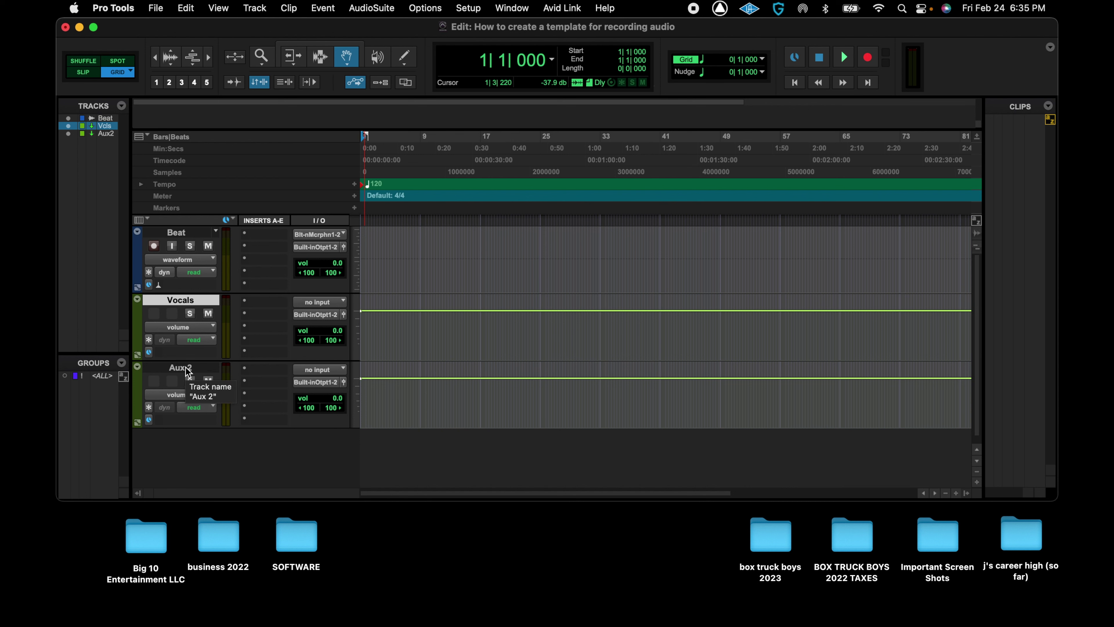
Step: Rename the second aux track as Mix
click(186, 369)
right_click(187, 371)
click(237, 540)
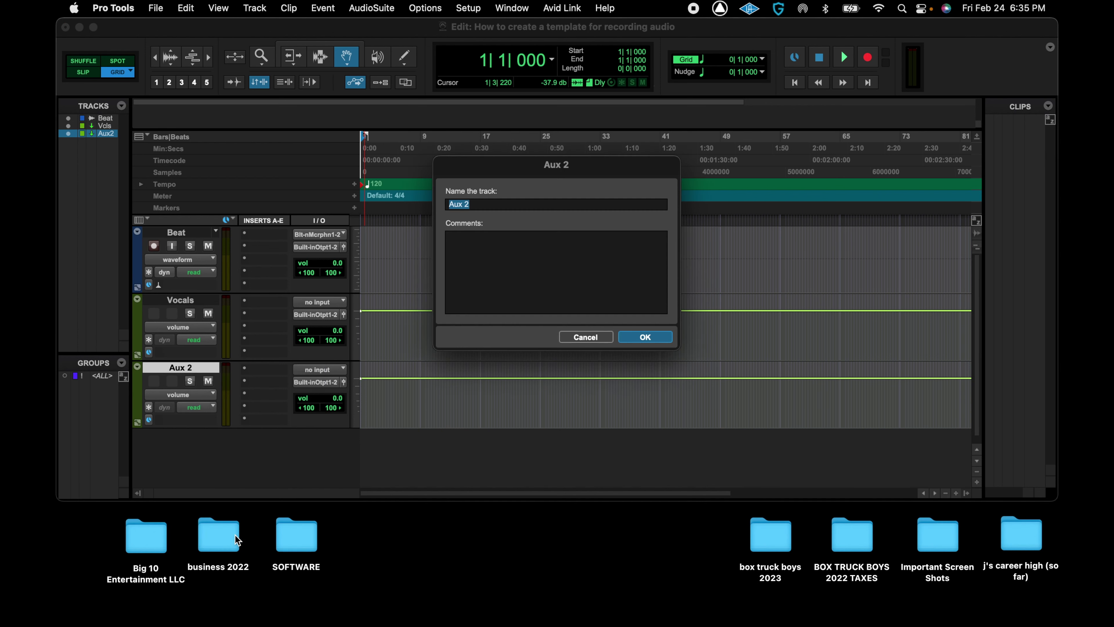
text(Mix)
key(Return)
Step: Route the outputs of the Beat and Vocals tracks to the stereo Mix track
click(319, 248)
mouse_move(331, 259)
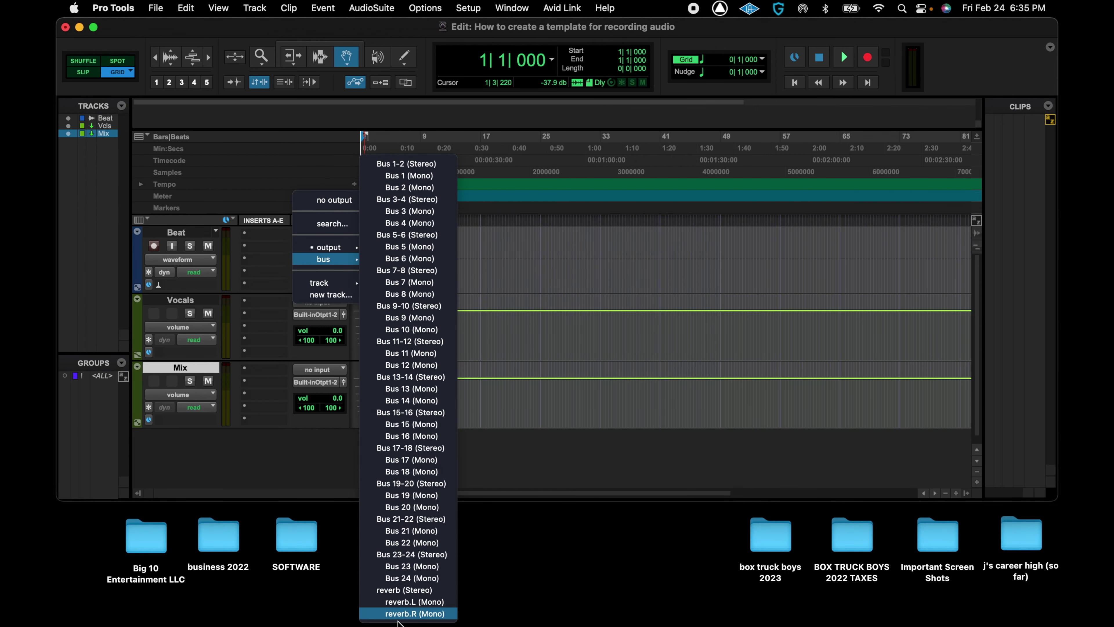
mouse_move(360, 283)
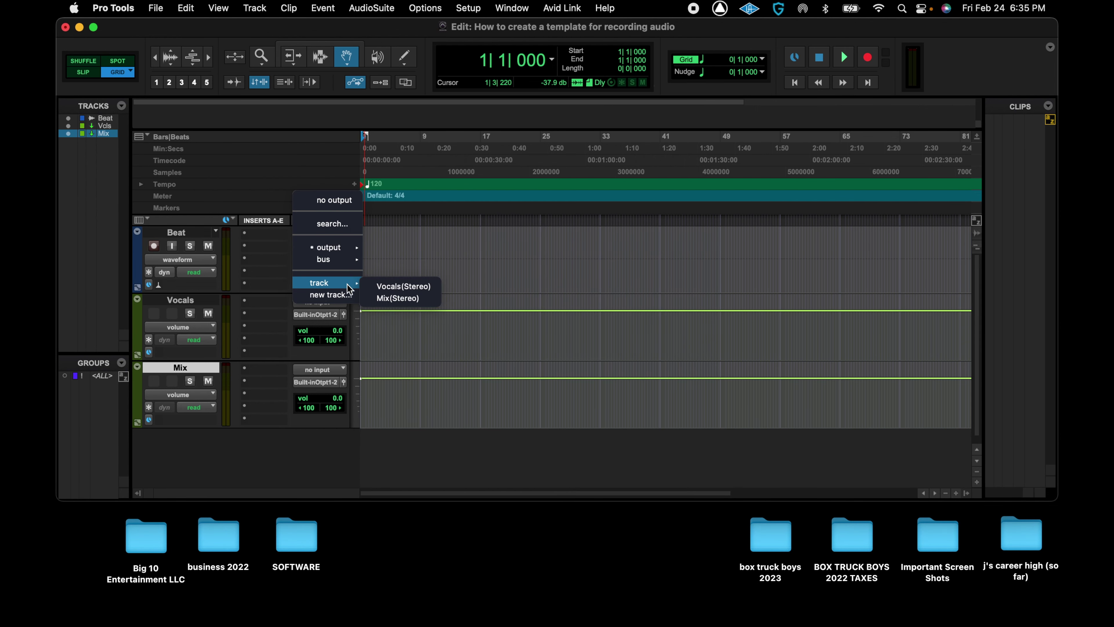
click(393, 297)
click(321, 313)
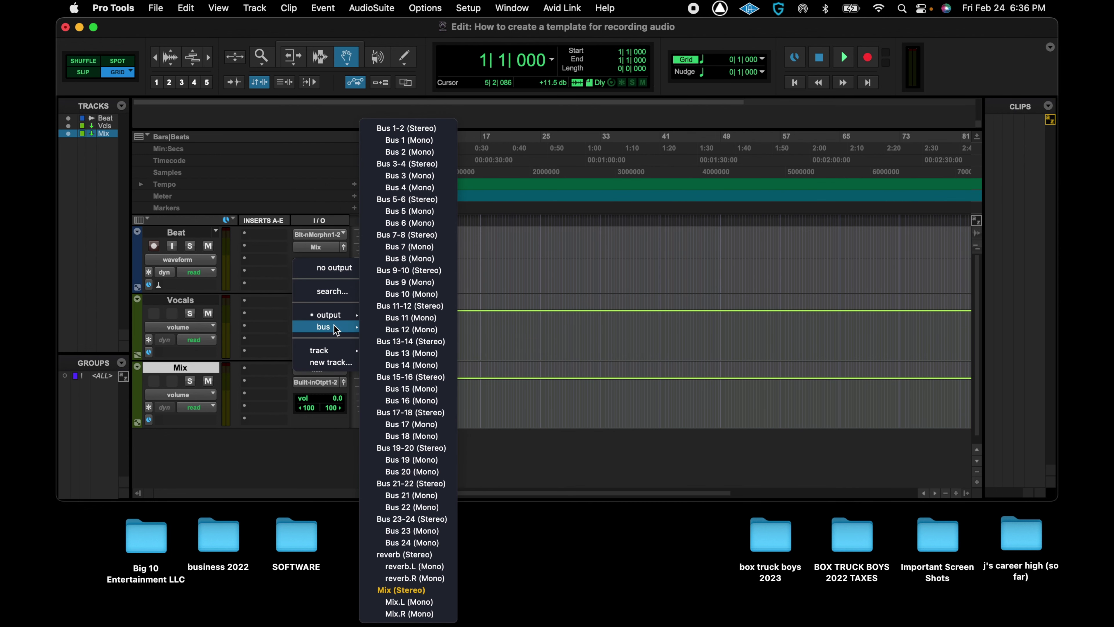
mouse_move(346, 350)
click(411, 368)
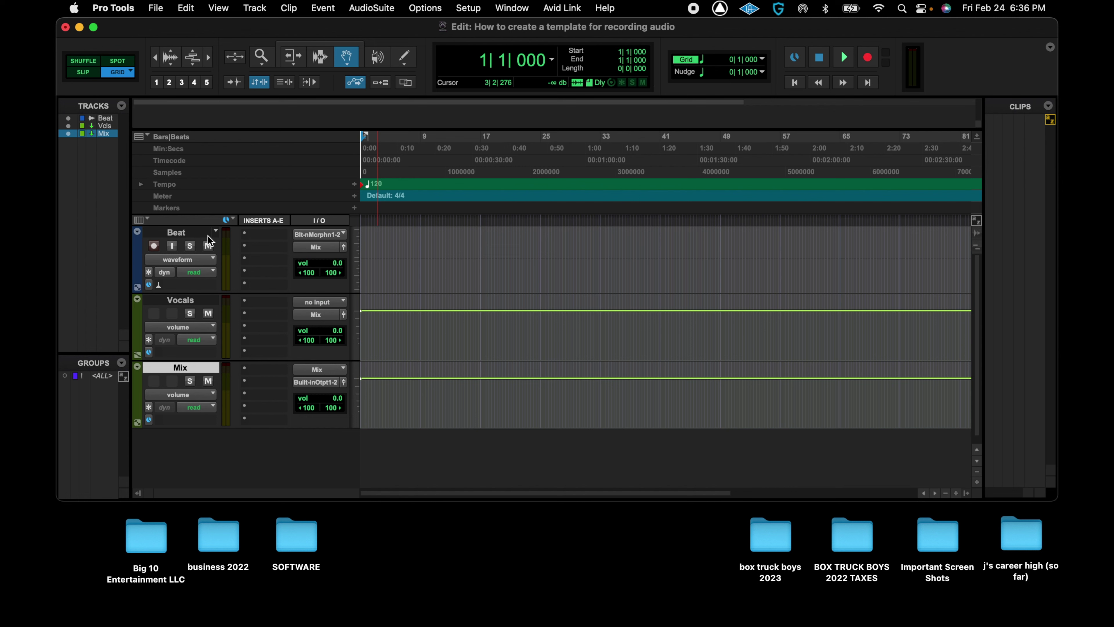
Step: Add one mono audio track below the Mix track and name it vocal
click(254, 8)
click(260, 35)
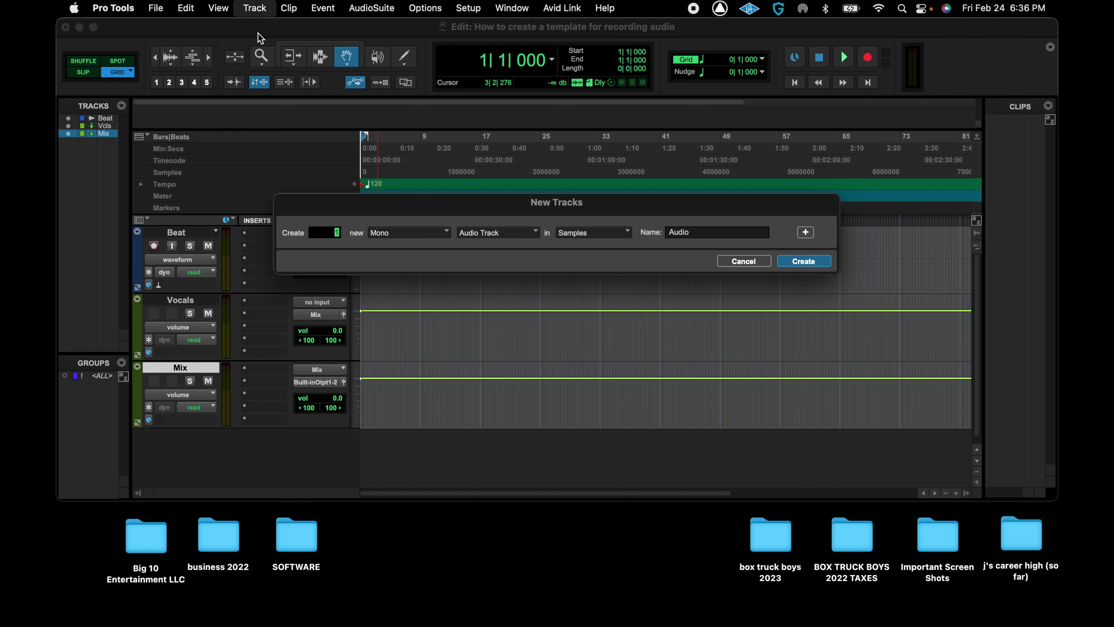
click(807, 262)
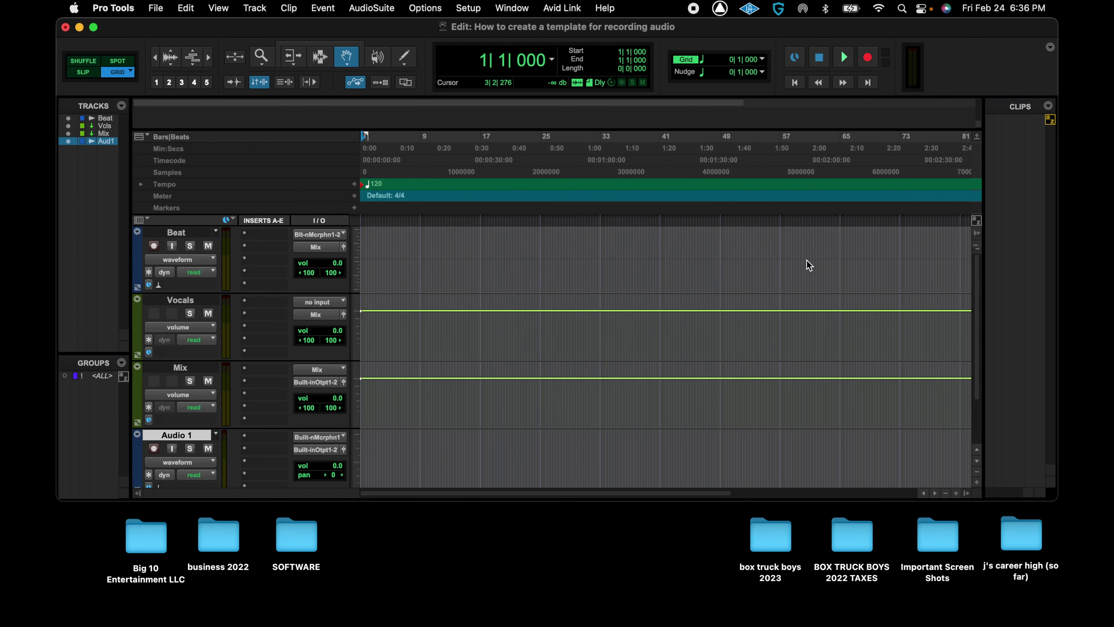
right_click(172, 439)
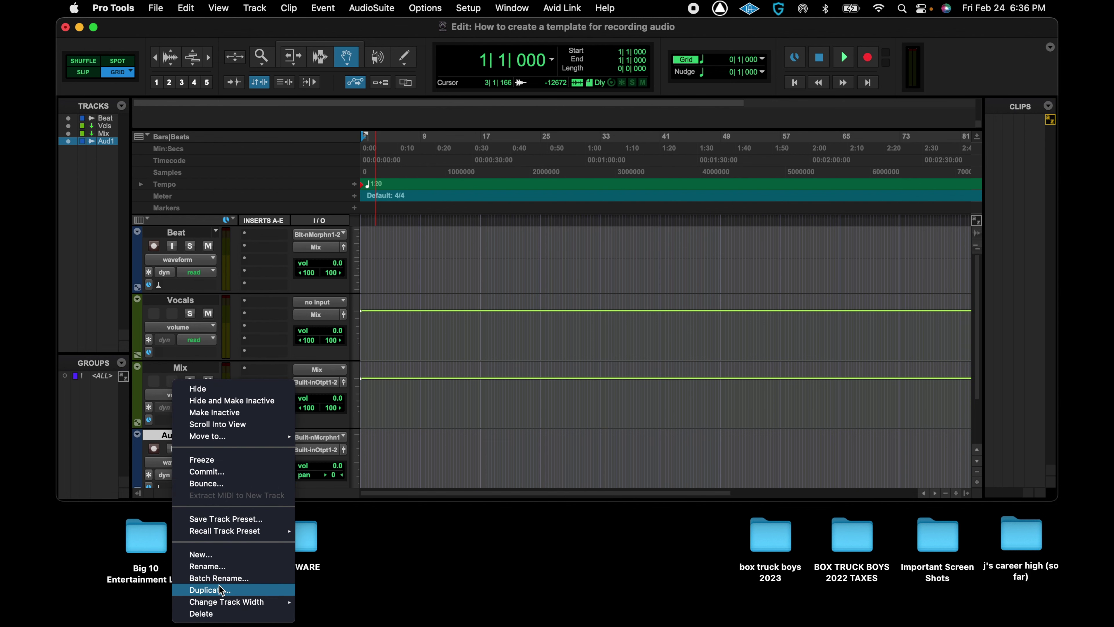
click(219, 566)
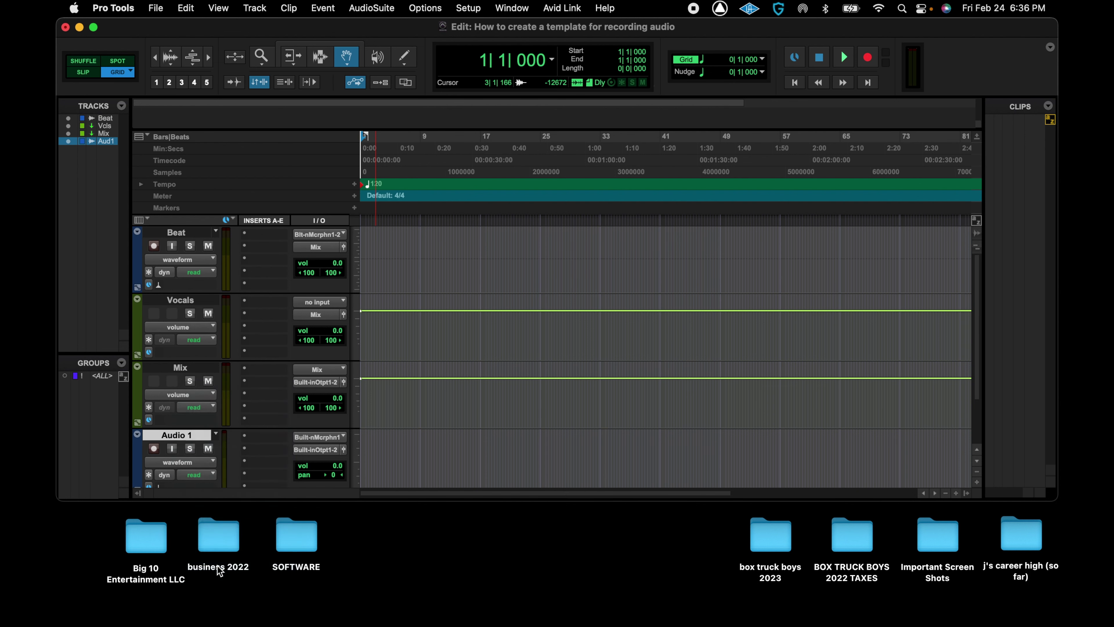
text(vocal)
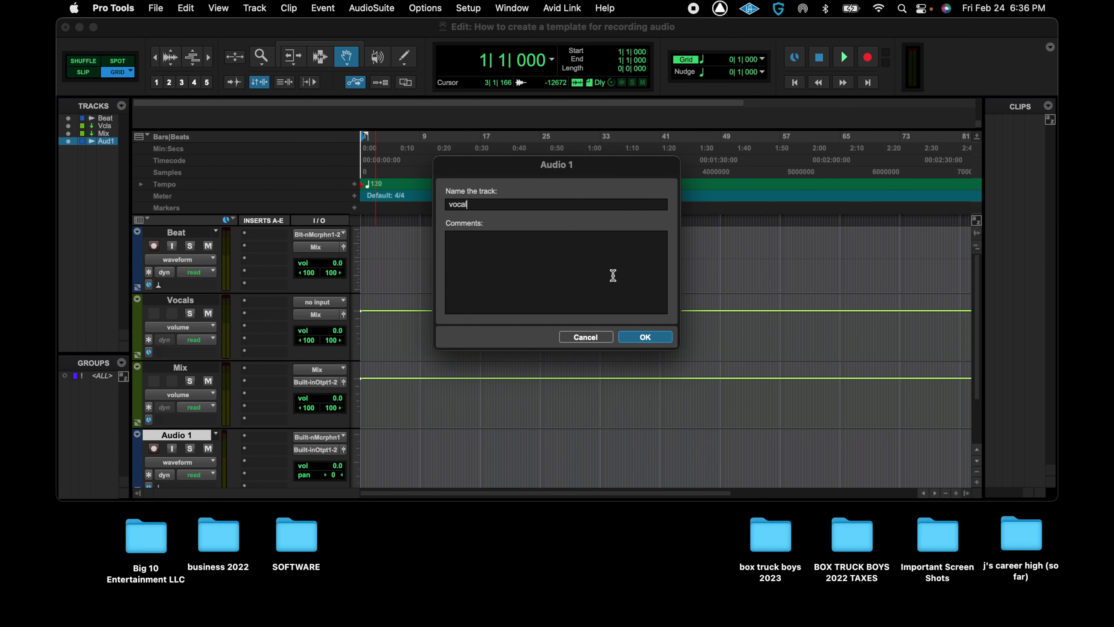
click(641, 336)
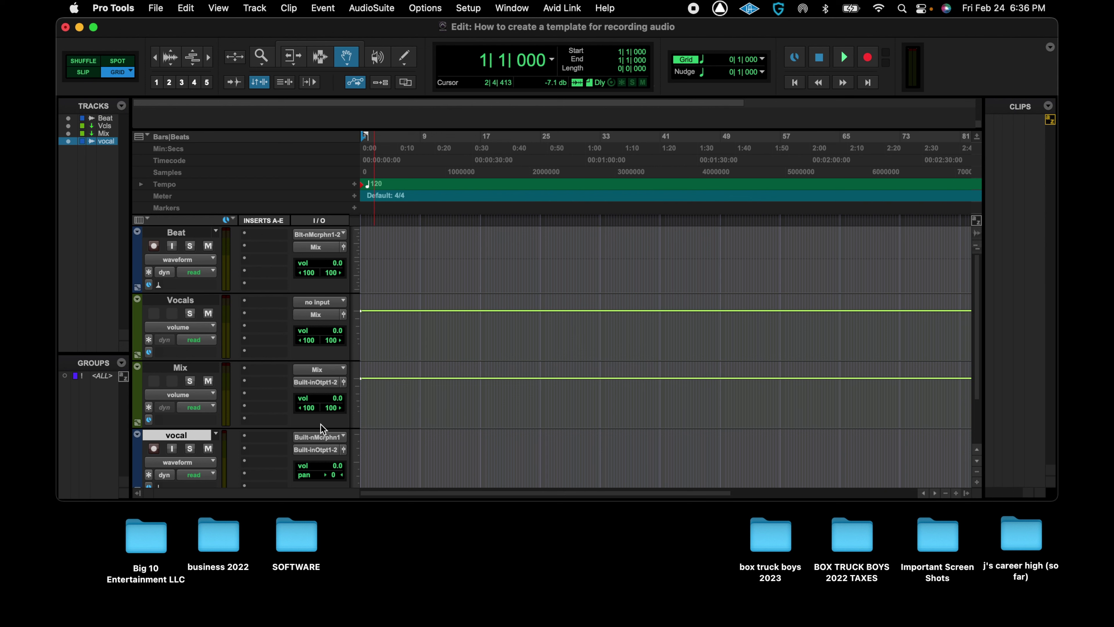
Step: Insert the mono Channel Strip plug-in on the vocal track's first insert and load its Male Vocal preset
click(244, 439)
mouse_move(268, 437)
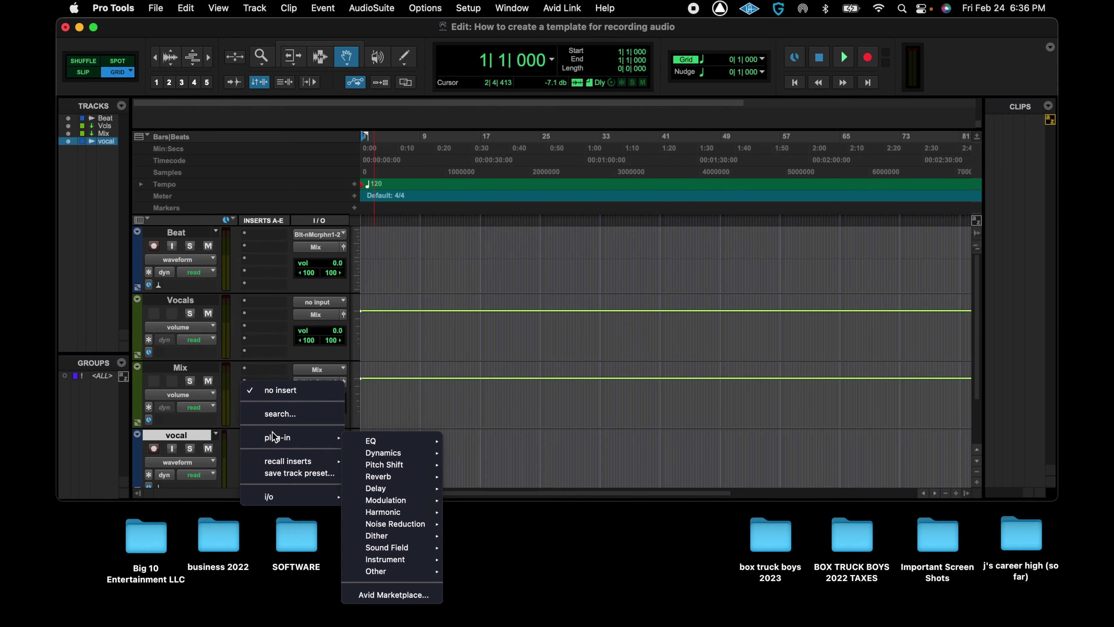
mouse_move(378, 456)
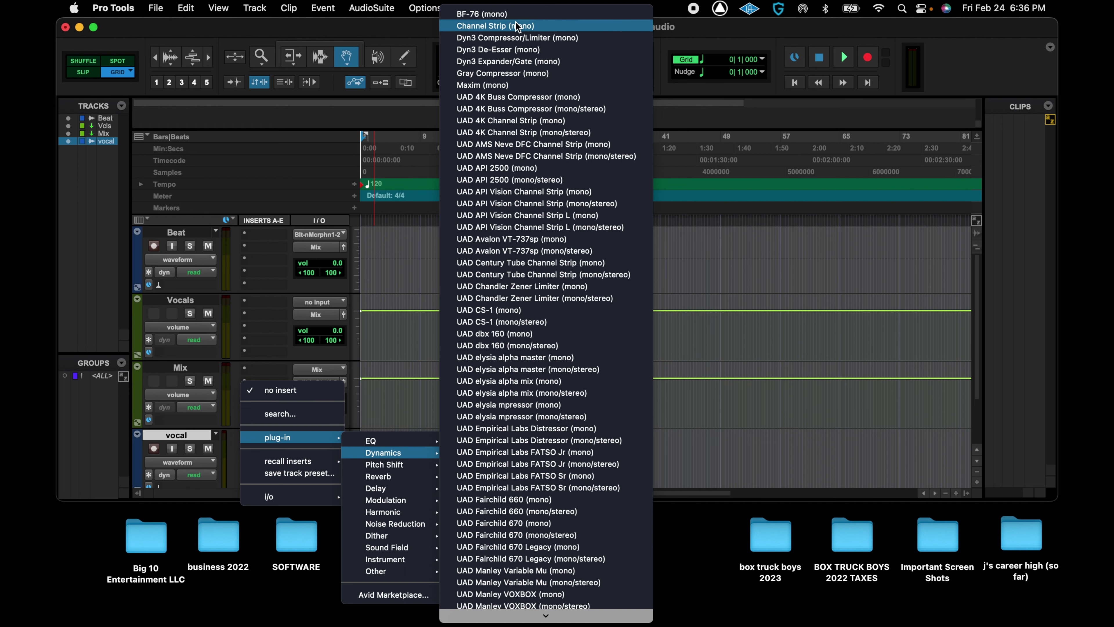
key(Escape)
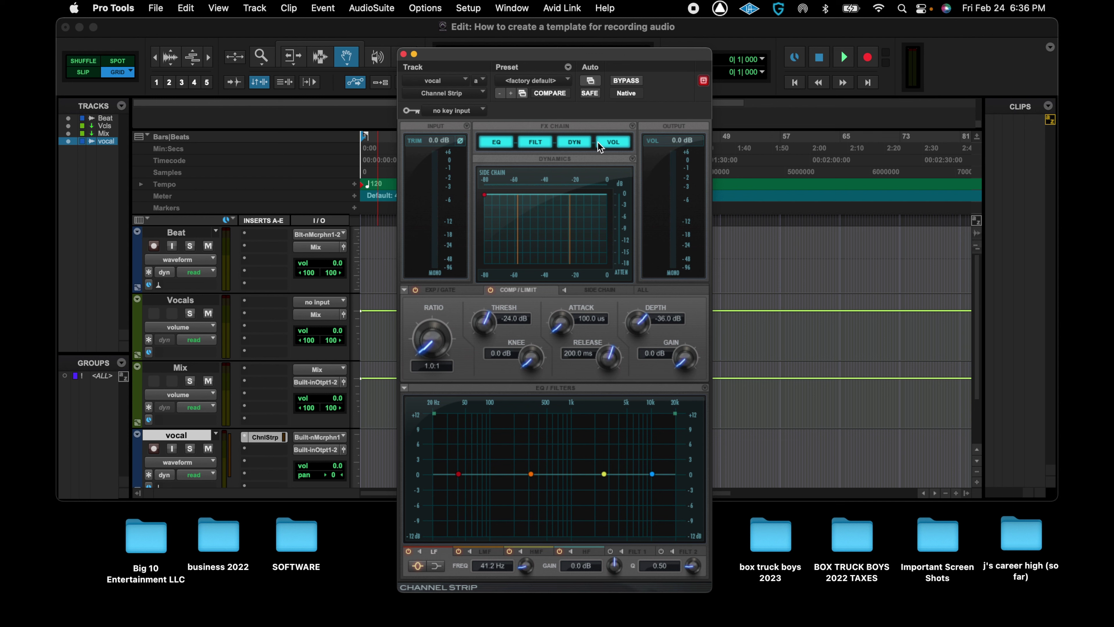
click(566, 81)
scroll(565, 83, up, 10)
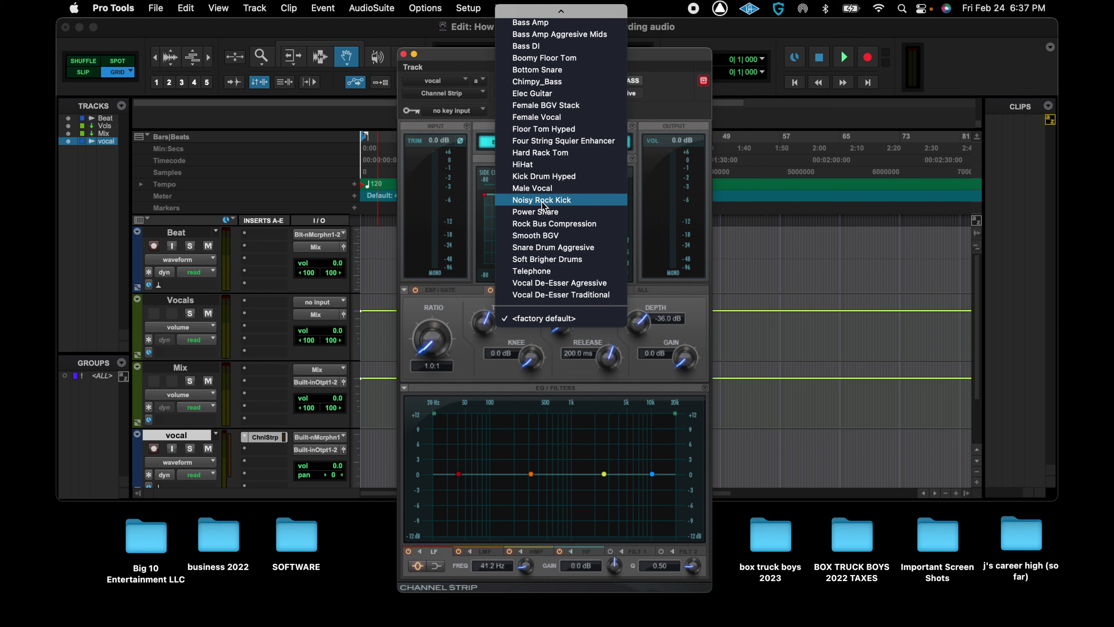
click(543, 193)
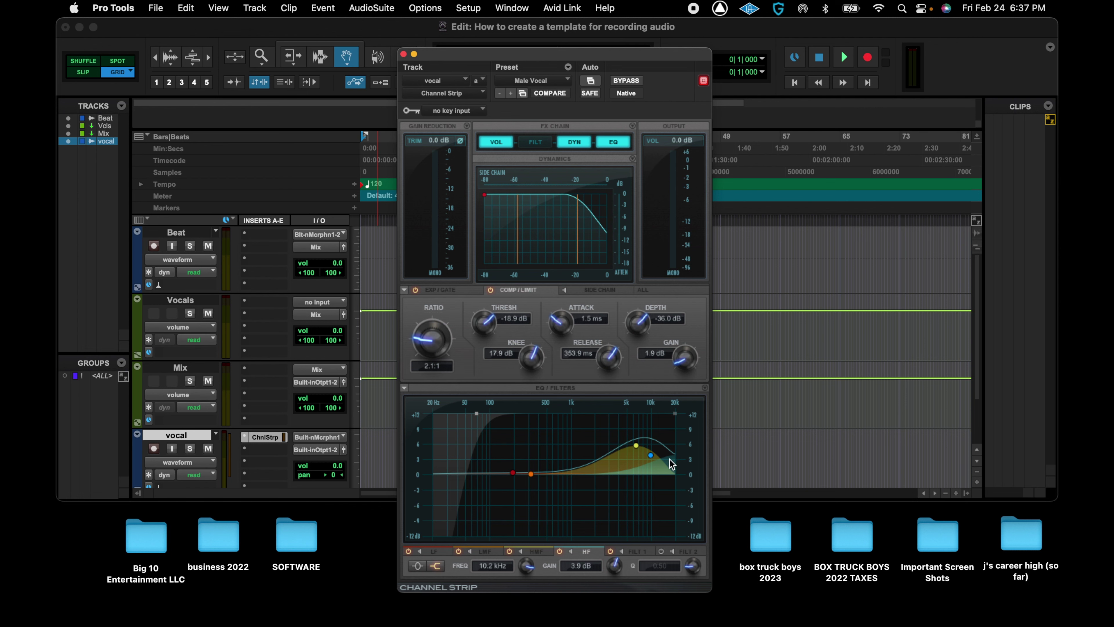
click(403, 54)
Step: Insert the mono Dyn3 Compressor/Limiter on the vocal track's second insert and load its Vocal Comp preset
click(245, 449)
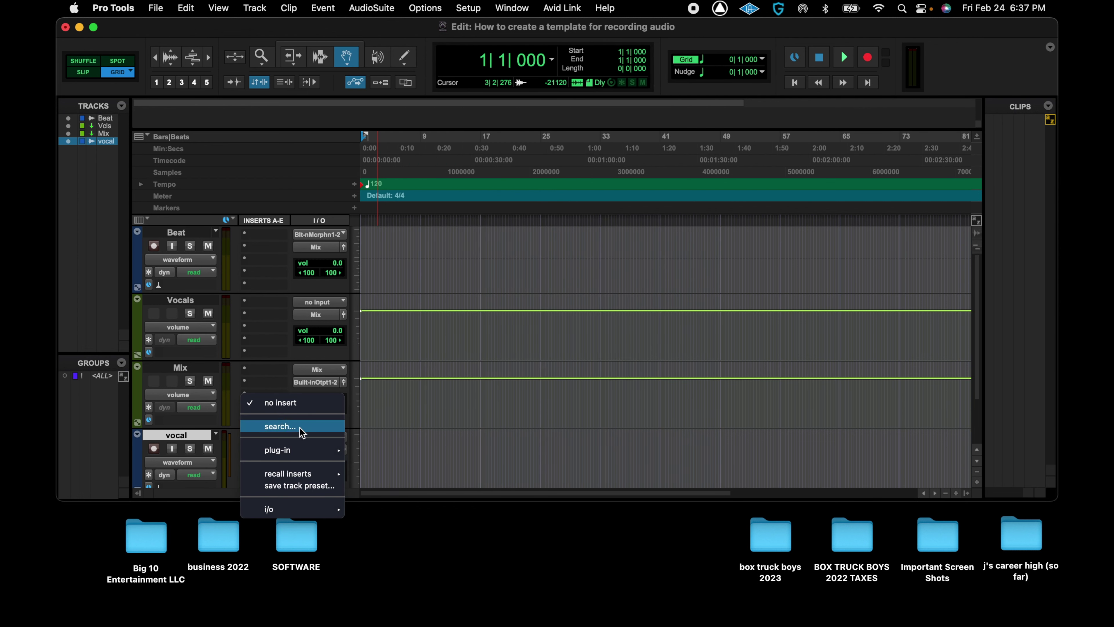
mouse_move(302, 450)
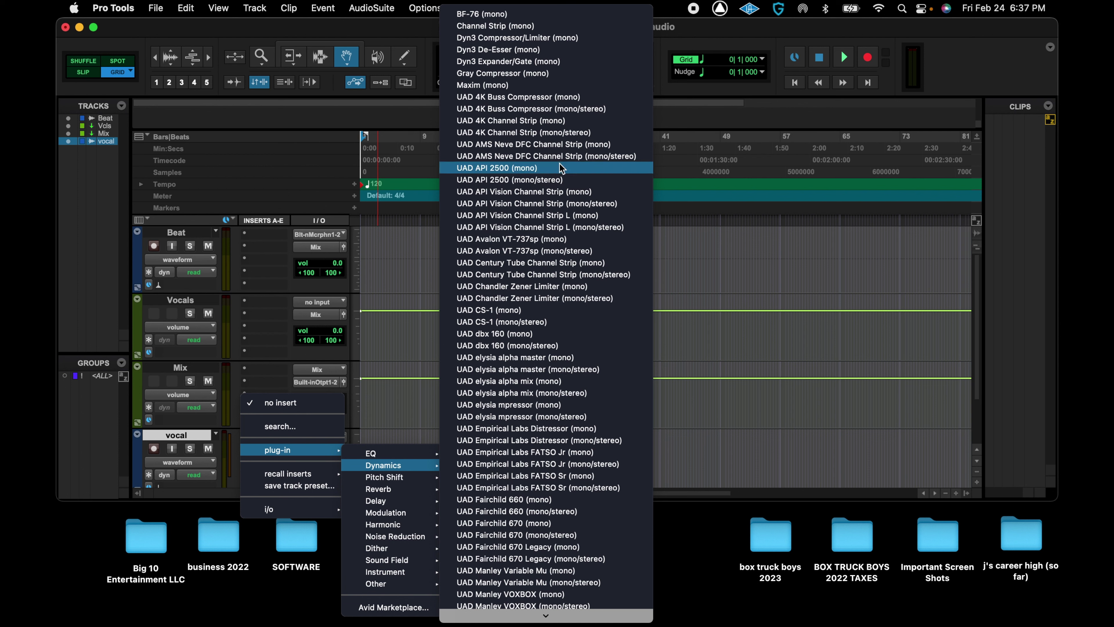
click(477, 38)
click(556, 81)
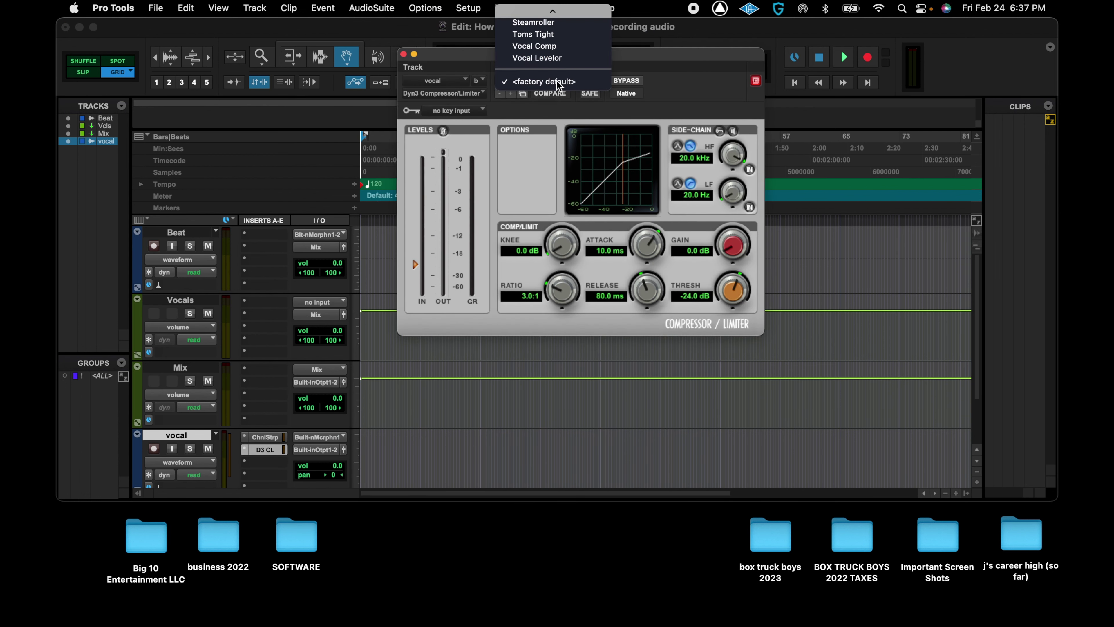
click(554, 45)
click(403, 54)
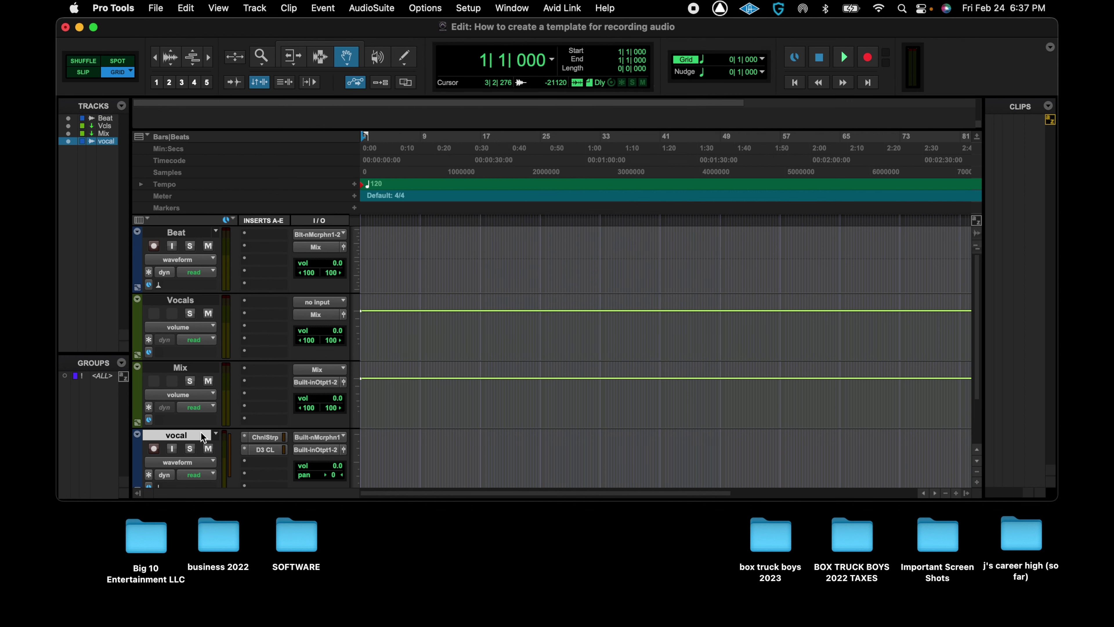
right_click(190, 432)
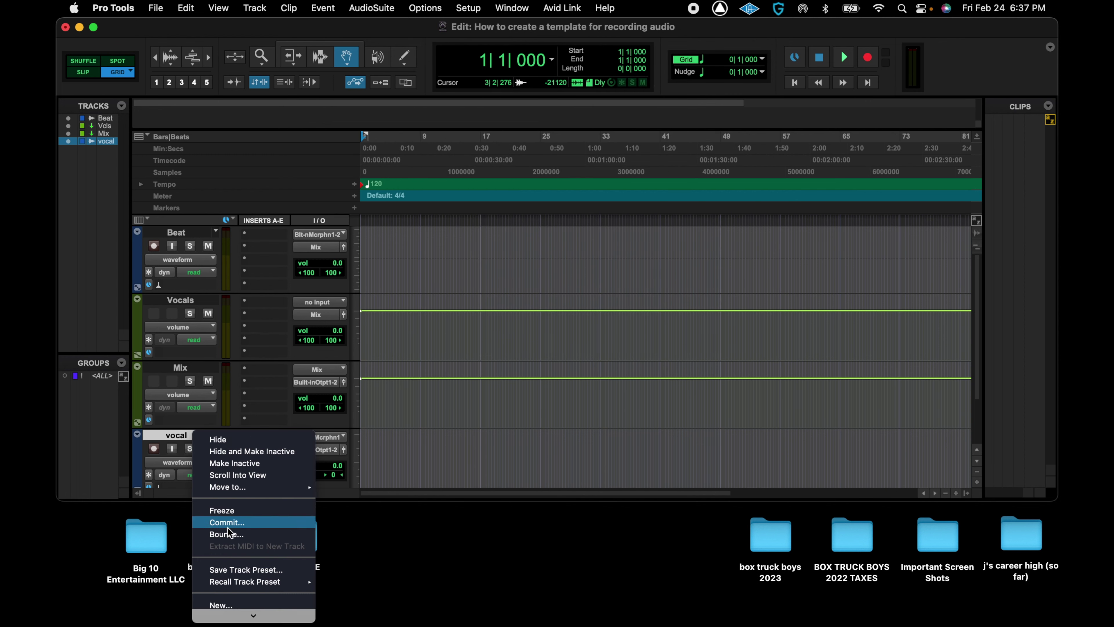
click(242, 598)
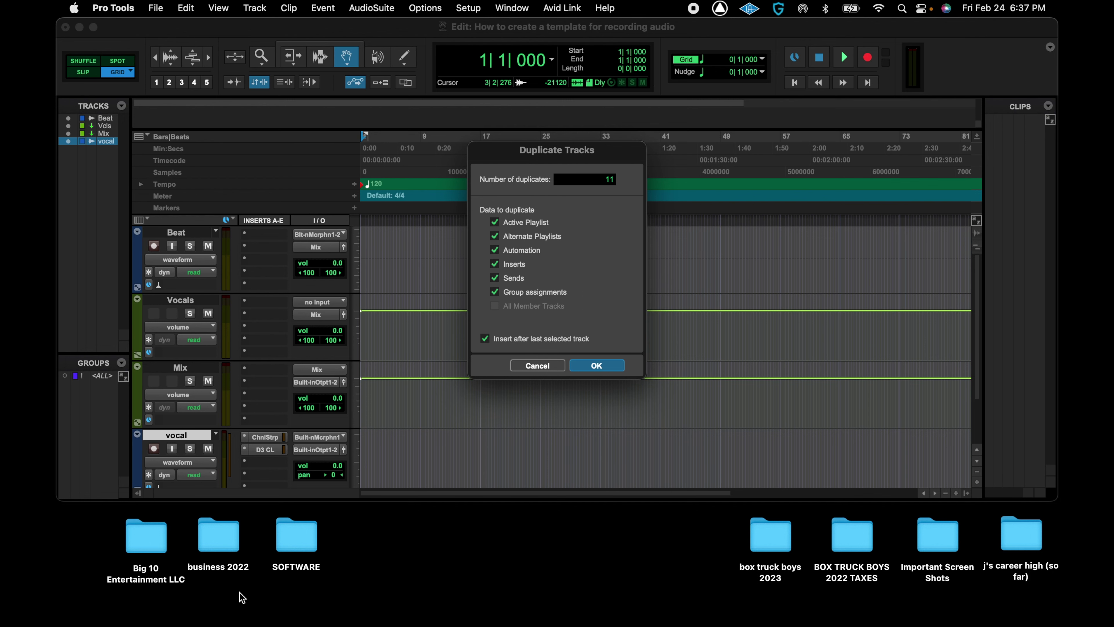
key(Return)
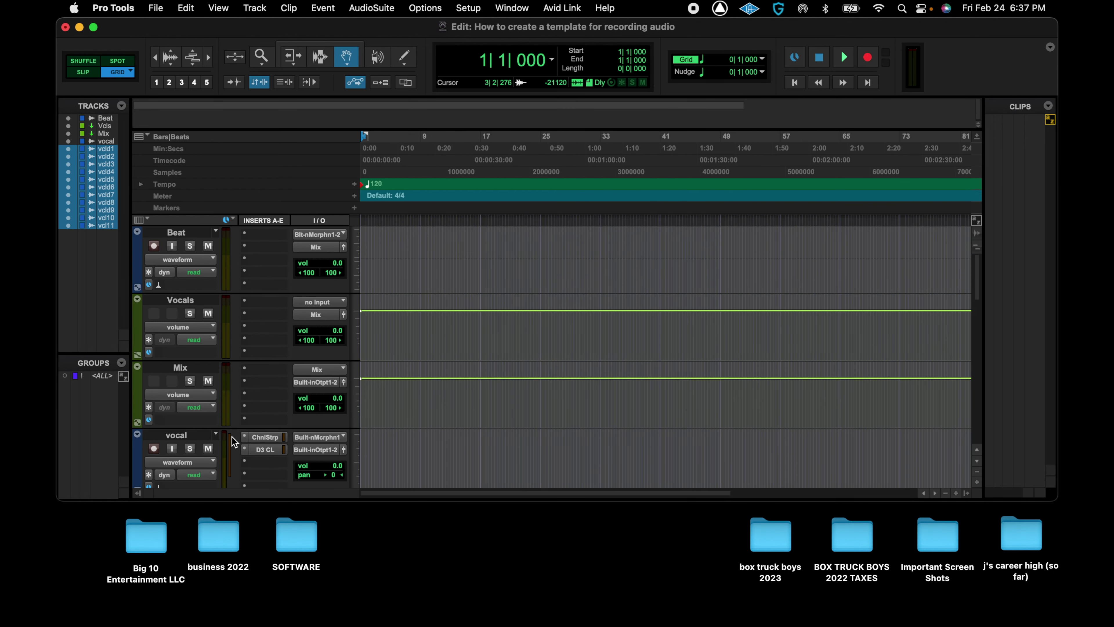
right_click(182, 434)
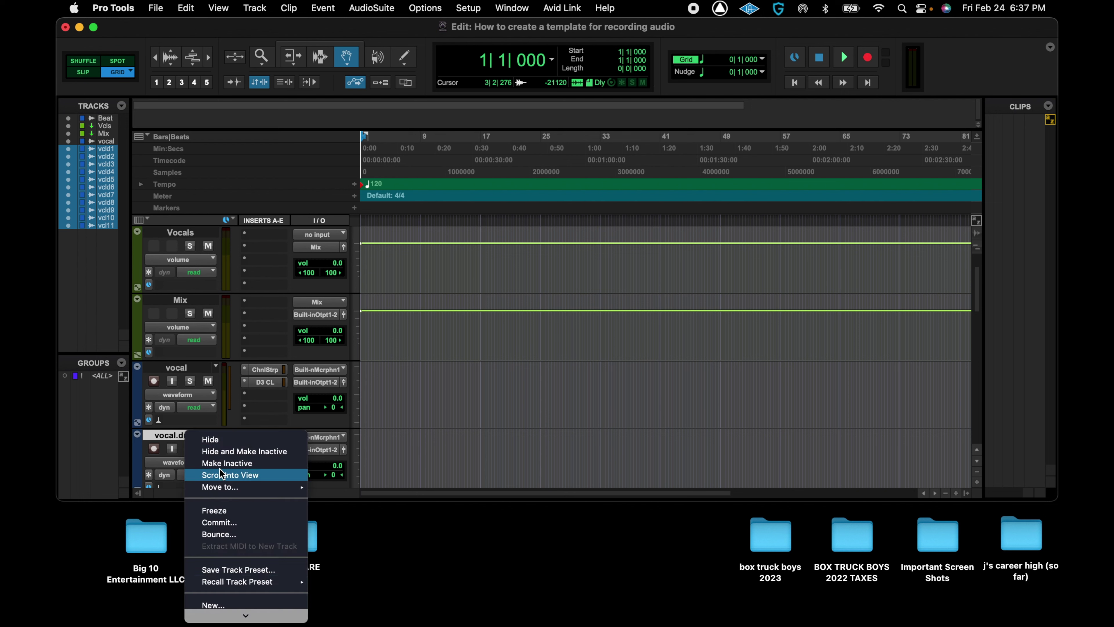
click(213, 614)
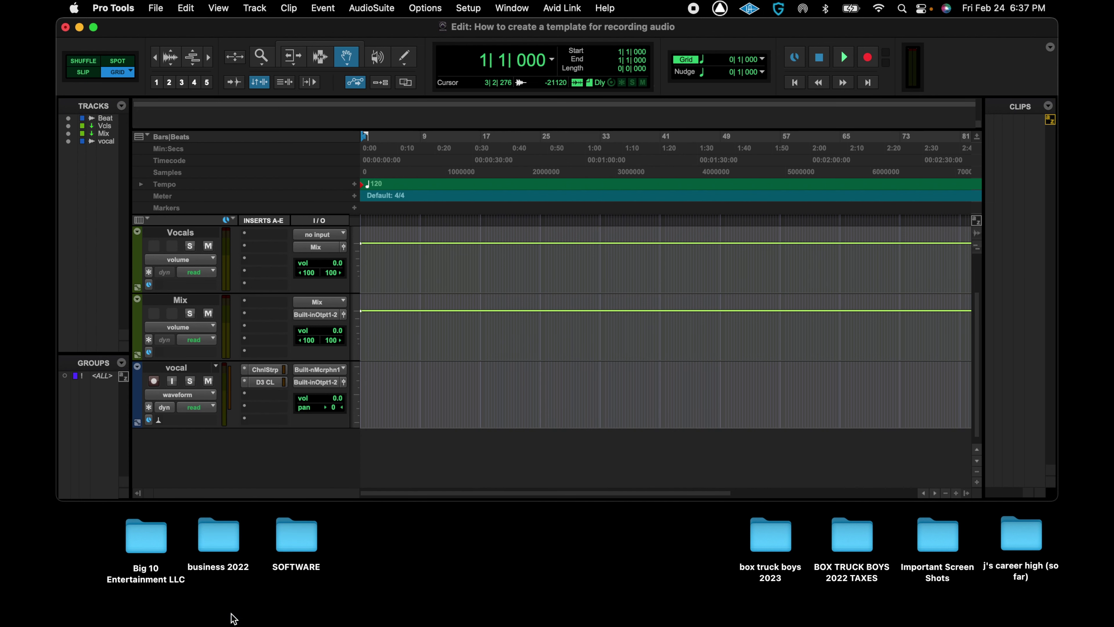
Step: Route the vocal track's output to the stereo Vocals track and move the vocal track directly below Beat
click(319, 381)
mouse_move(330, 398)
mouse_move(325, 418)
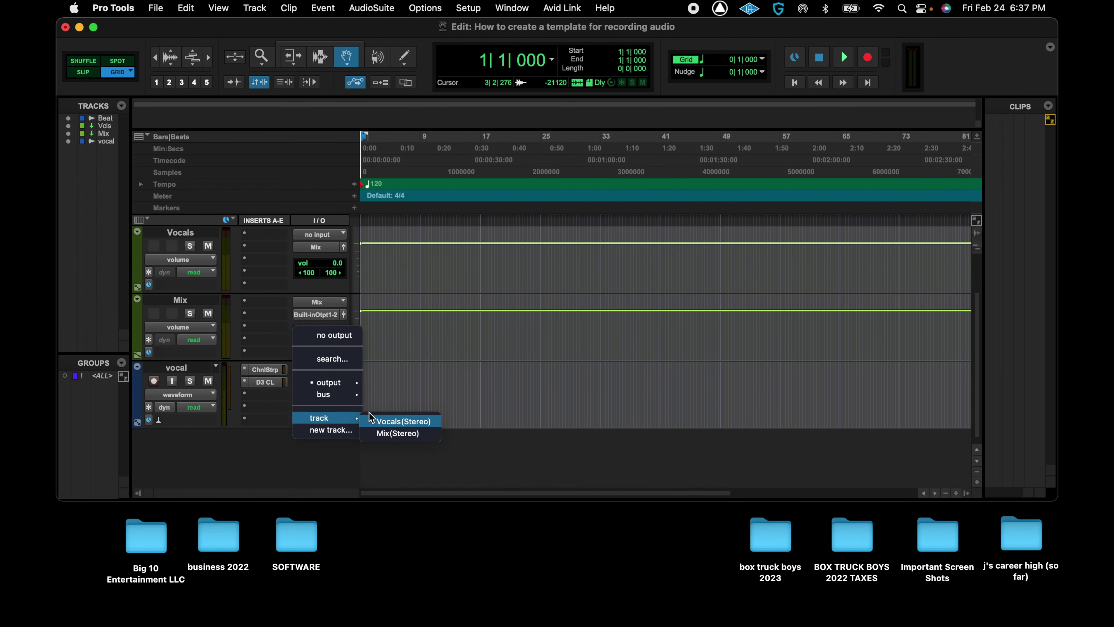
click(397, 418)
drag(180, 369, 189, 298)
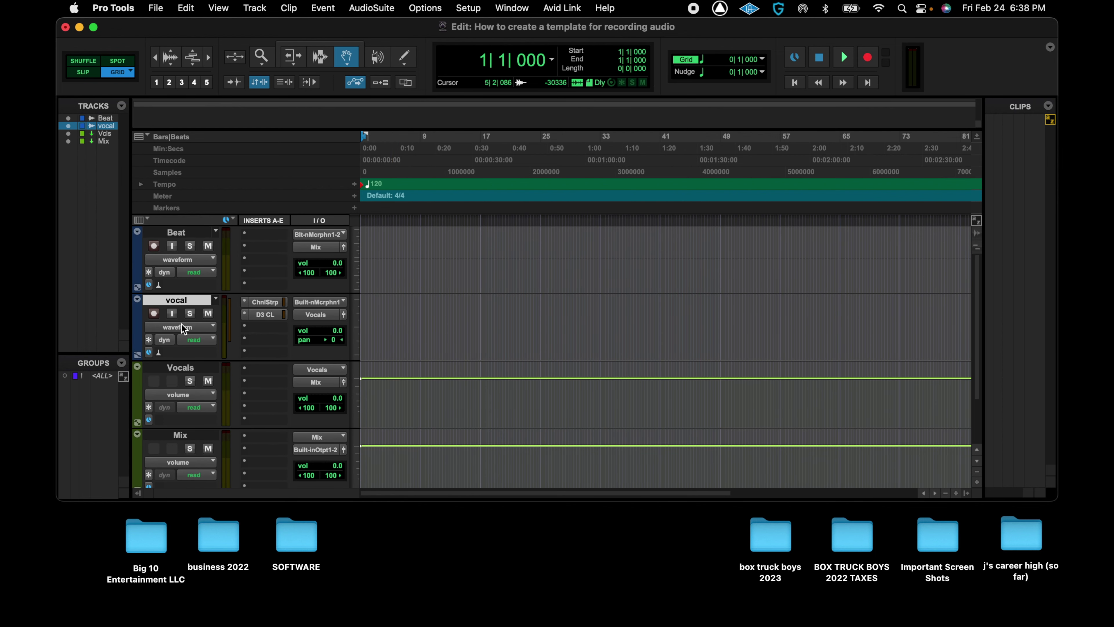
Step: Duplicate the vocal track 11 times, including its inserts, placing the copies after the selected track
right_click(187, 299)
click(248, 502)
text(11)
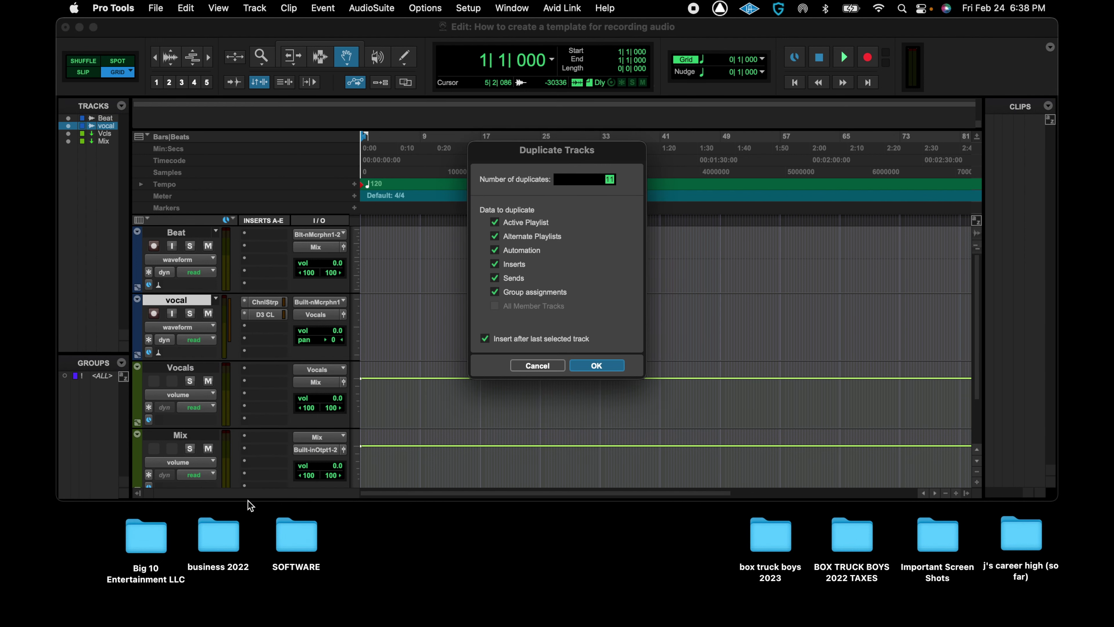
key(Return)
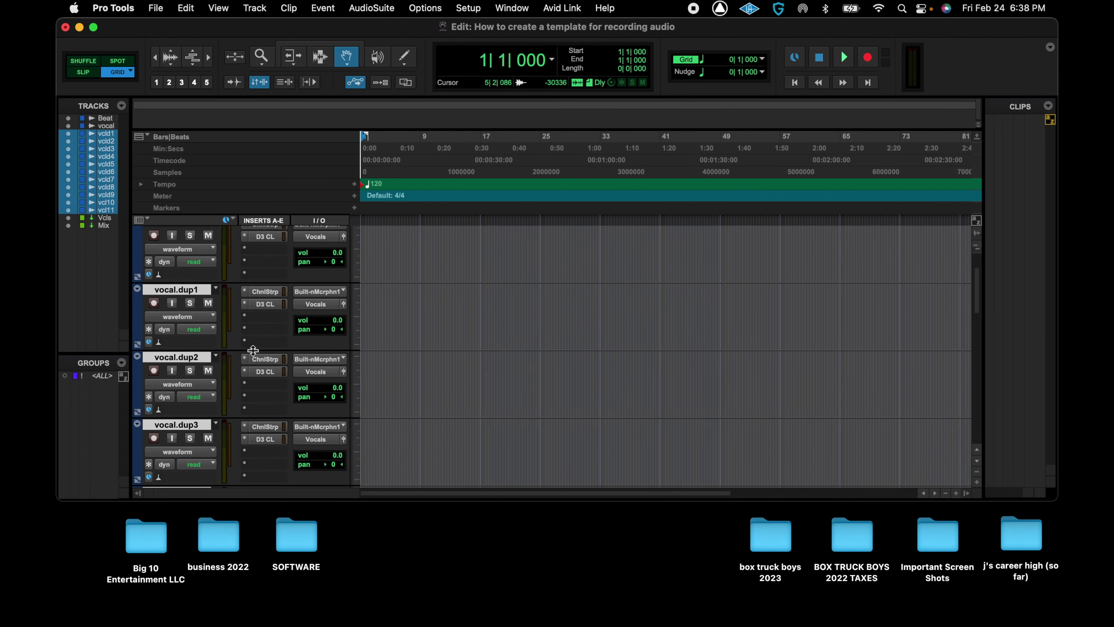
Step: Reduce the height of all tracks by two sizes and set the Beat, Vocals and Mix tracks to medium height
key(ctrl+alt+Down)
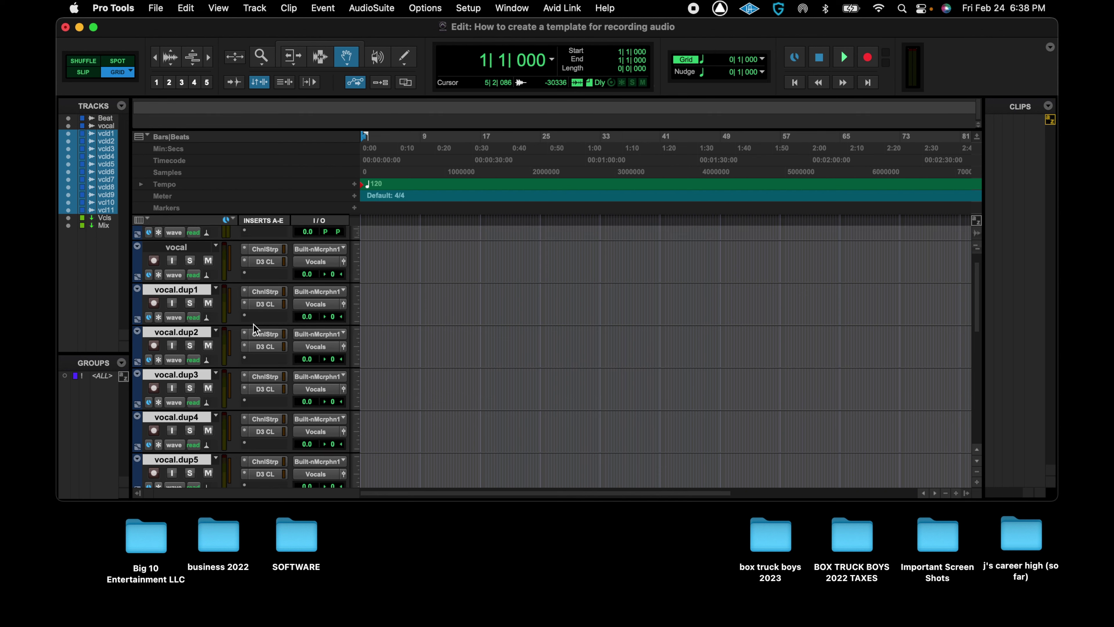
key(ctrl+alt+Down)
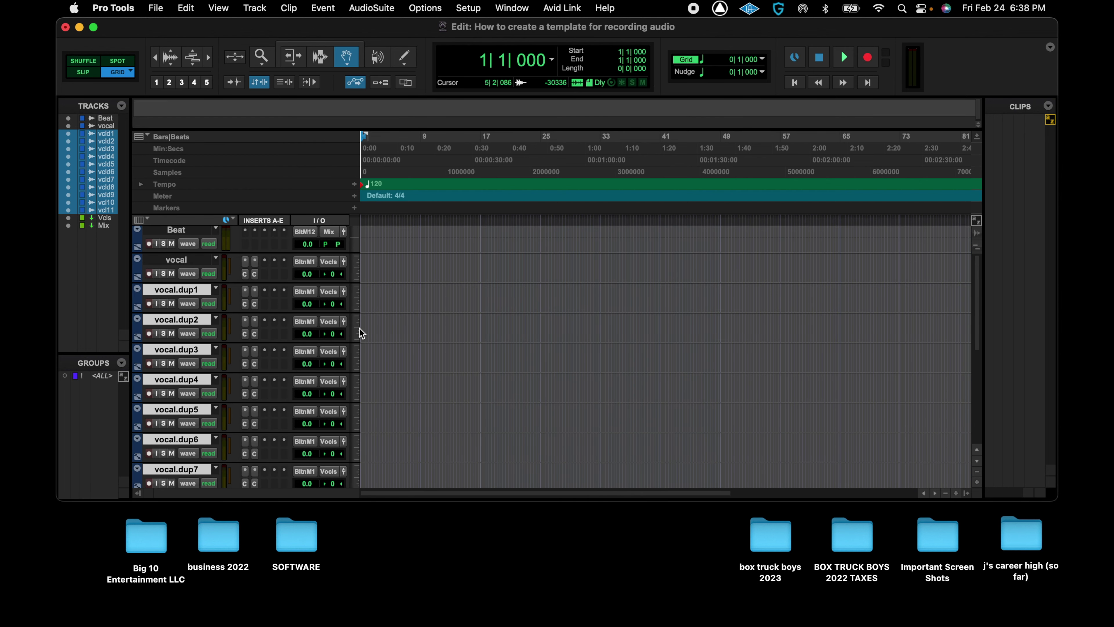
click(193, 230)
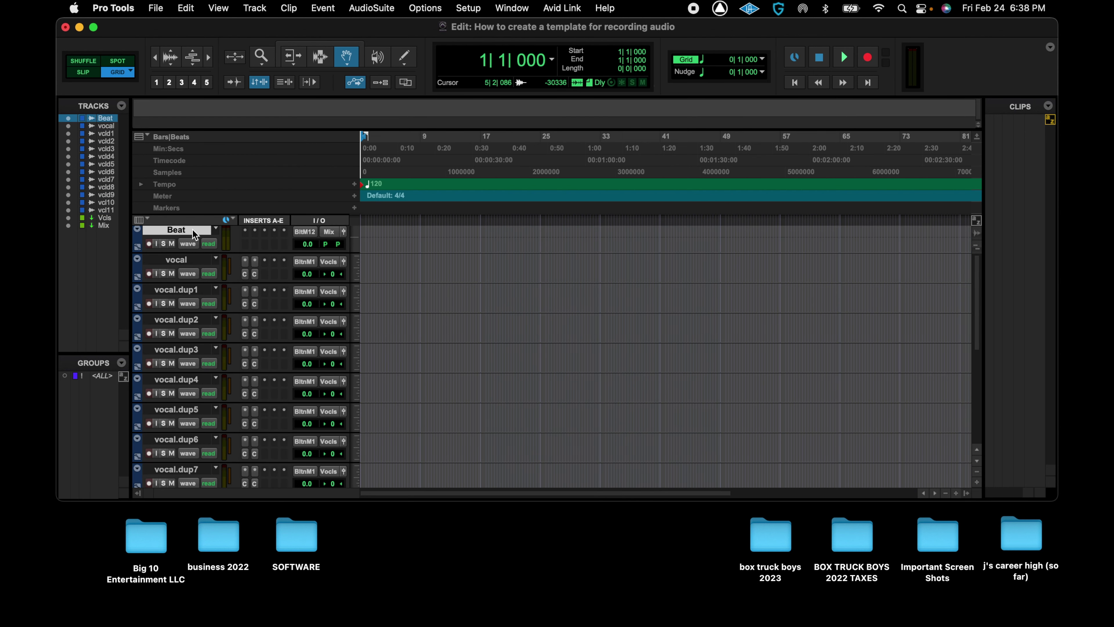
click(354, 233)
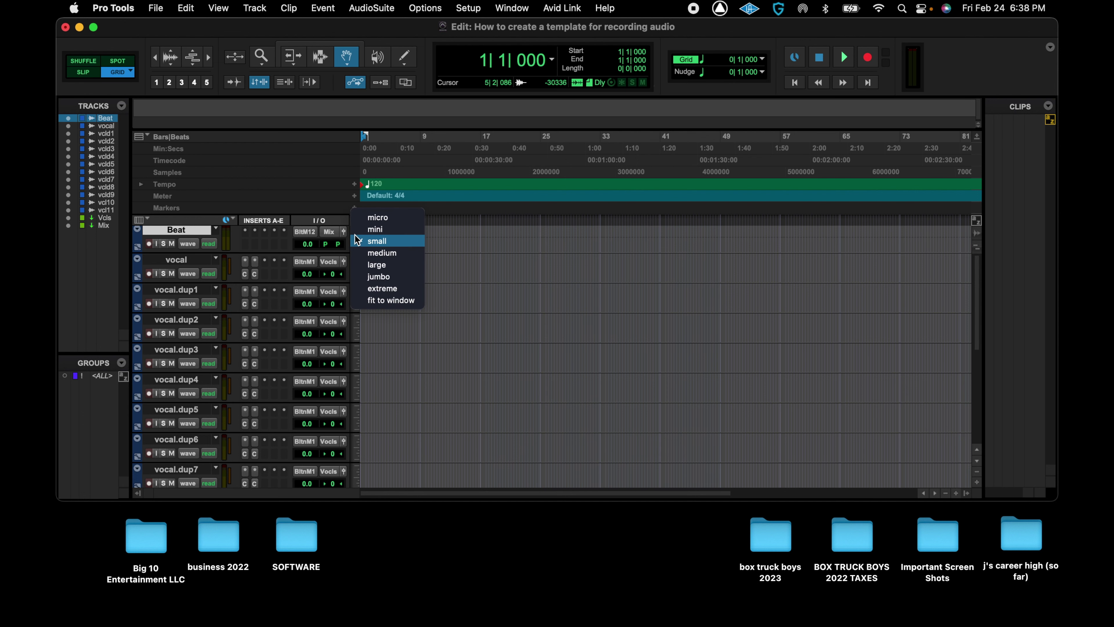
click(372, 252)
scroll(370, 328, down, 10)
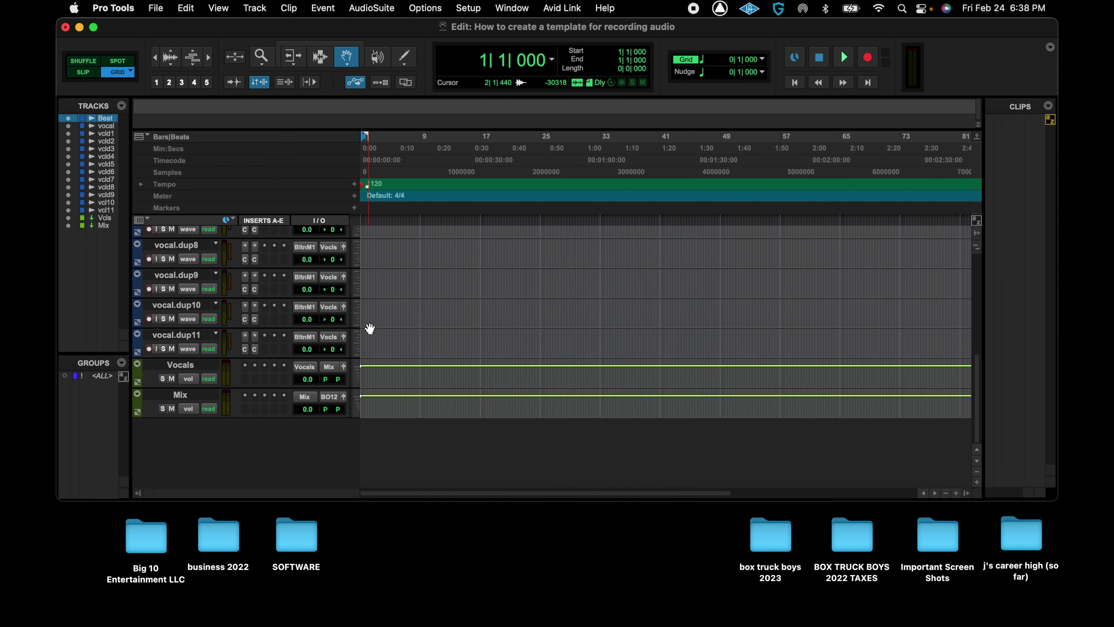
click(357, 377)
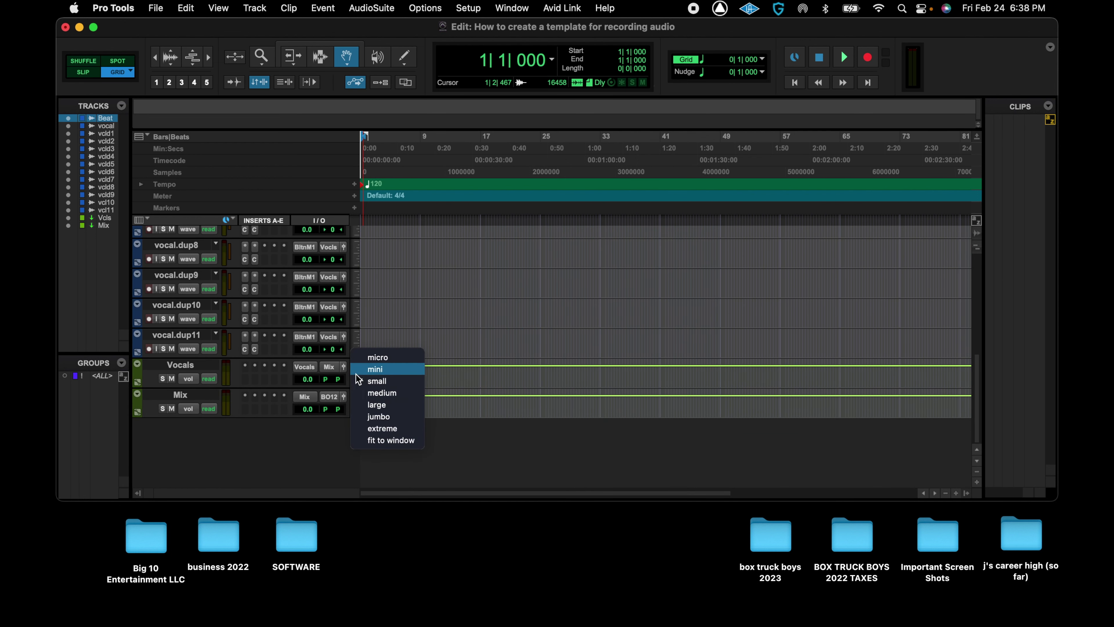
click(382, 392)
click(357, 441)
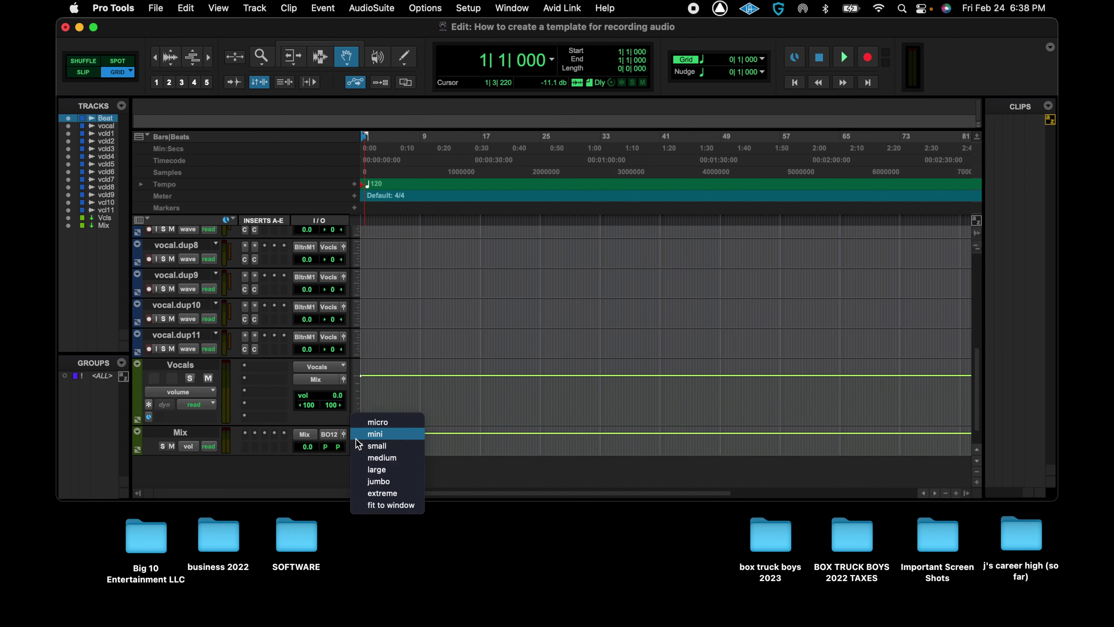
click(370, 457)
Step: Create one stereo Master Fader track with the default name Master
click(255, 8)
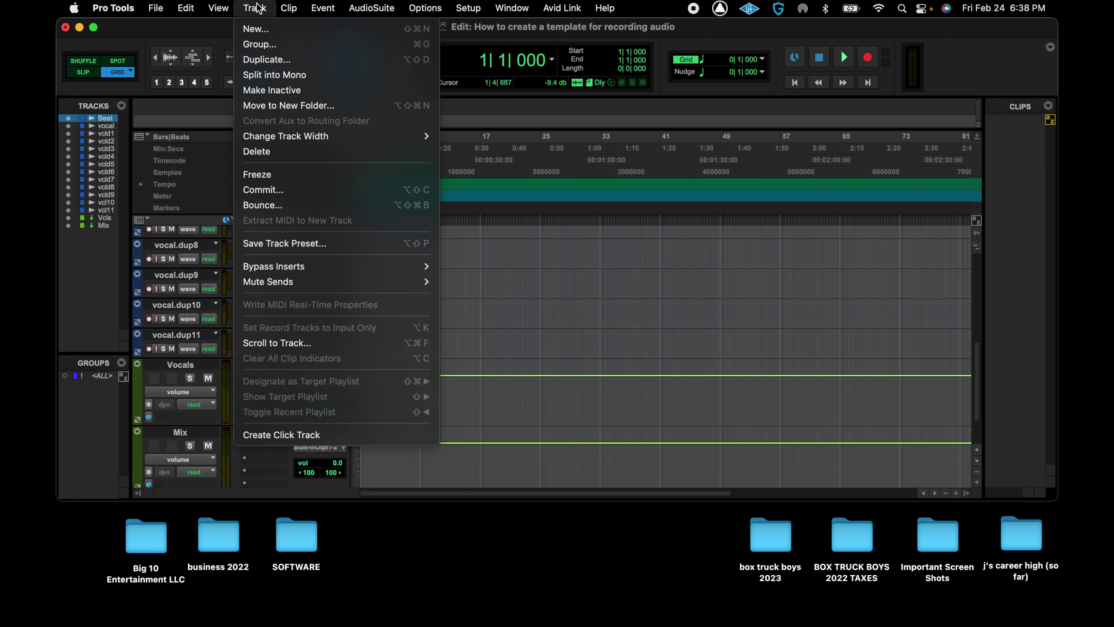
click(262, 27)
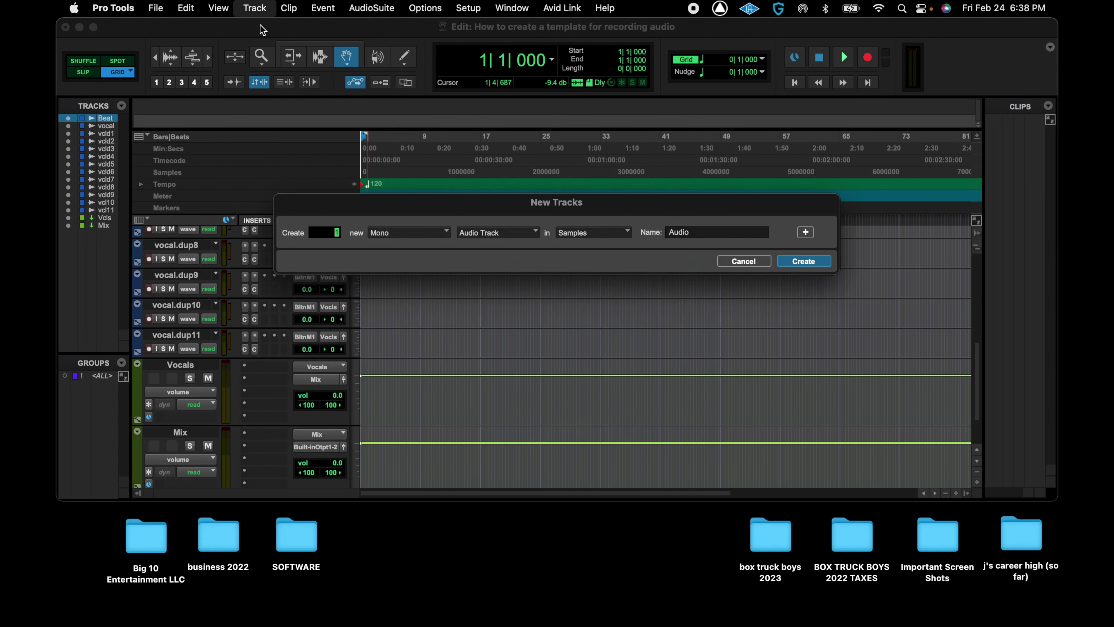
click(412, 232)
click(412, 249)
click(478, 232)
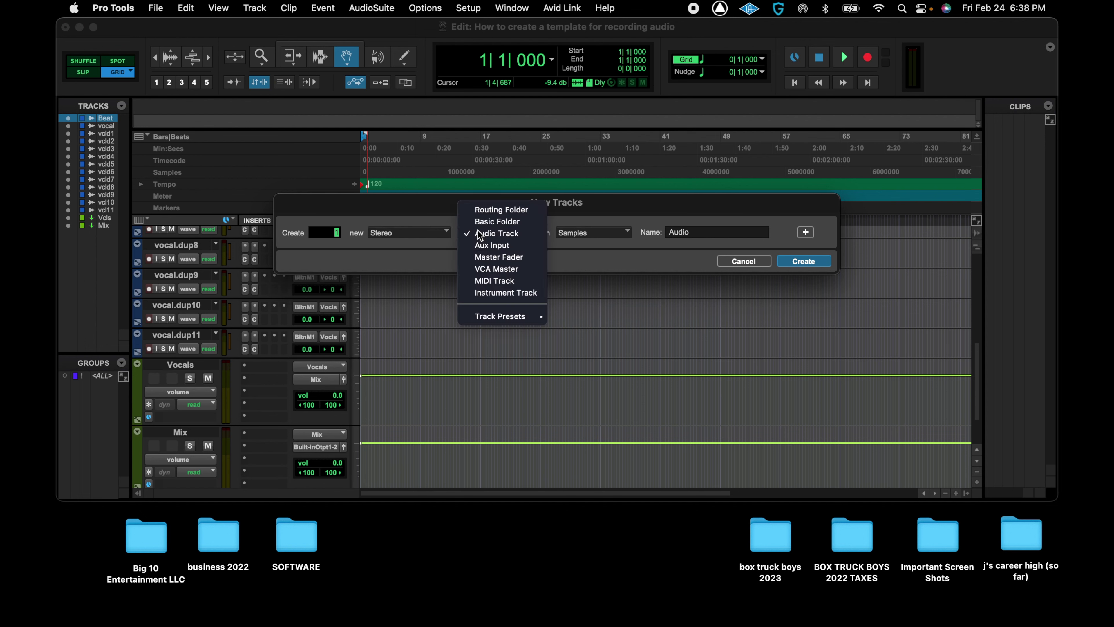
click(487, 258)
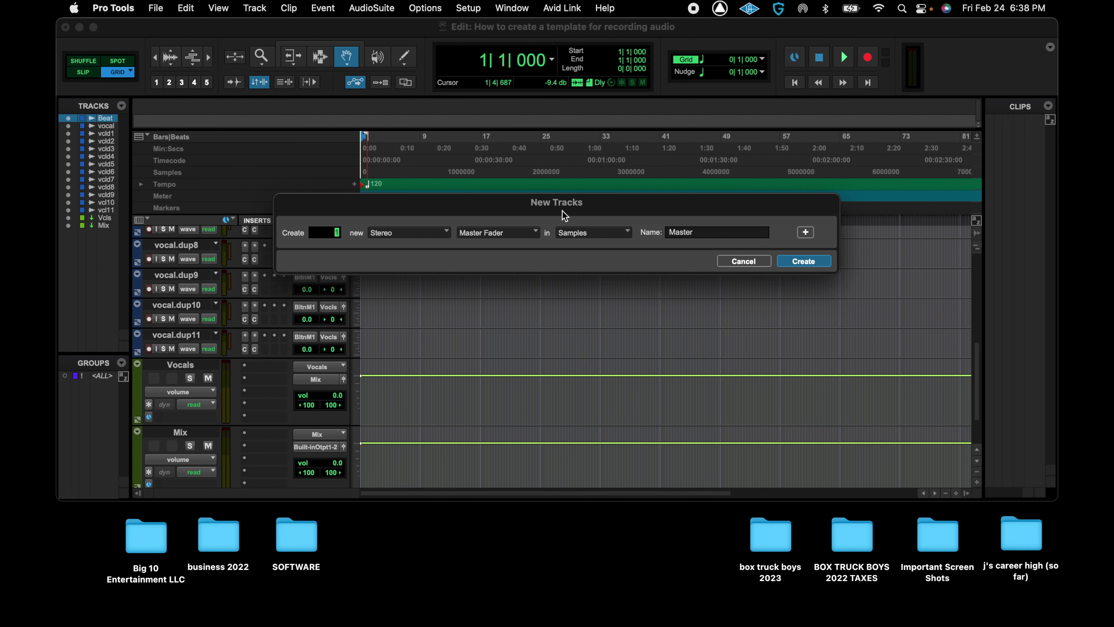
click(803, 261)
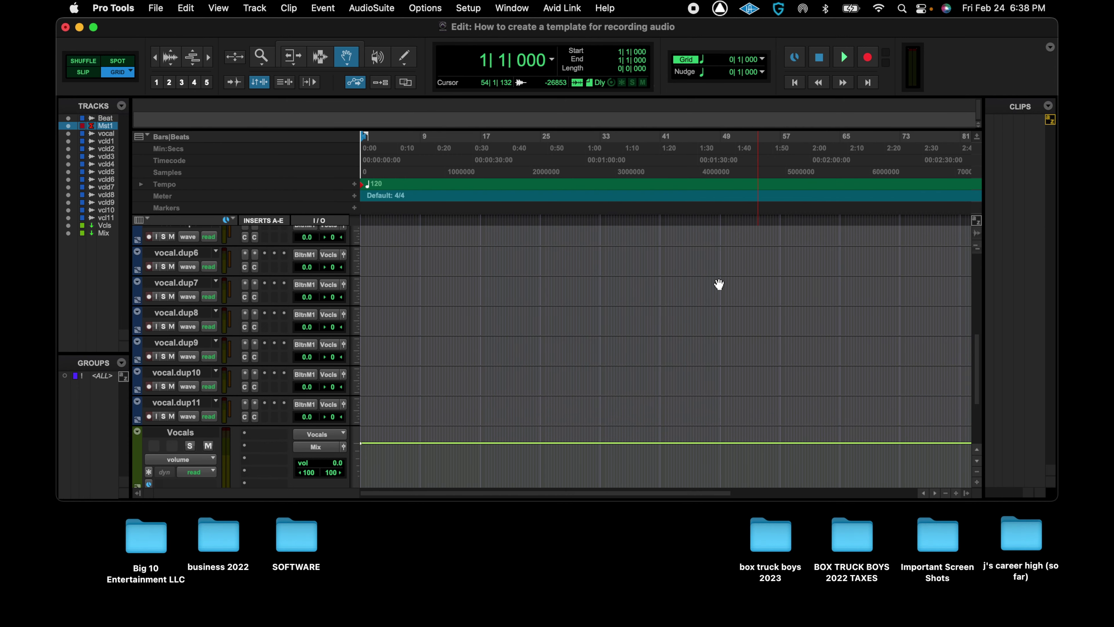
Step: Move the master fader track below the Mix track, at the end of the track list
scroll(491, 384, up, 5)
scroll(492, 384, up, 5)
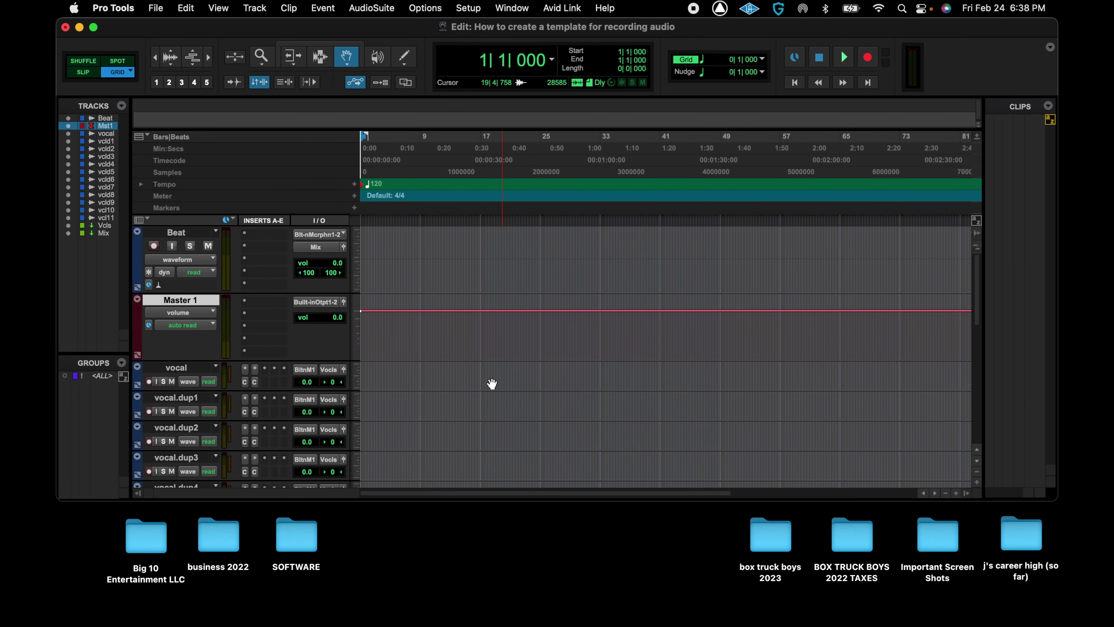
drag(187, 302, 186, 444)
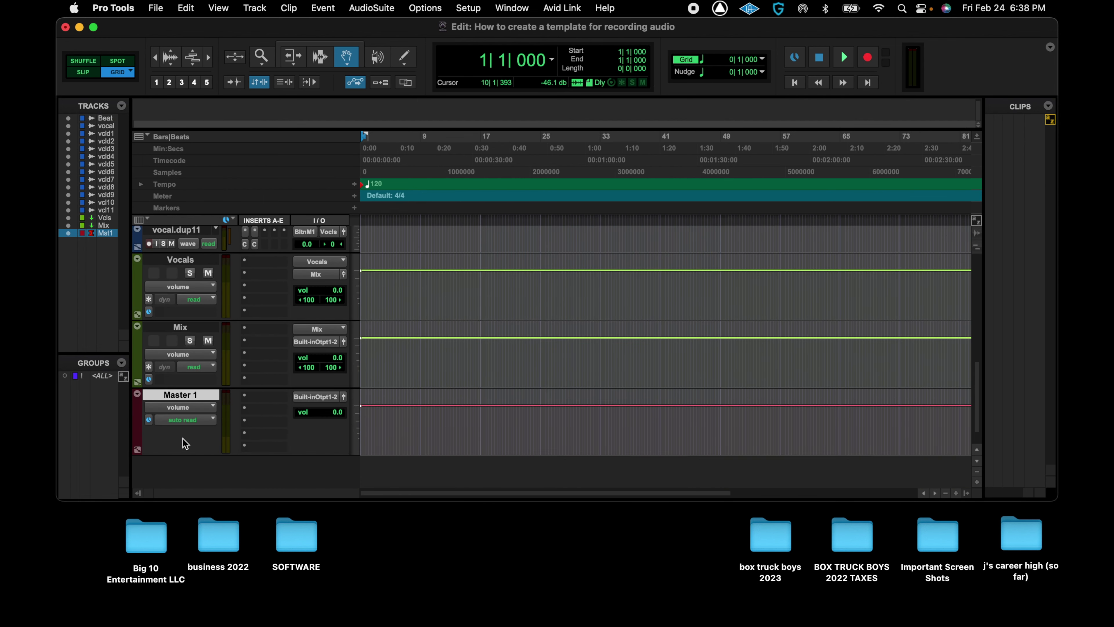
scroll(212, 310, up, 1)
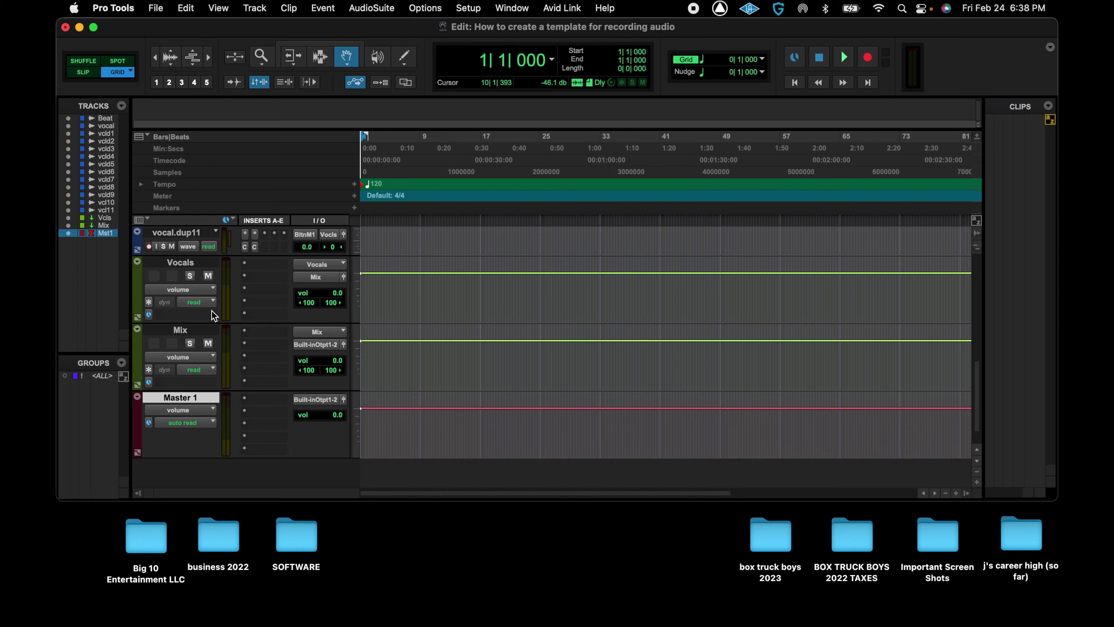
scroll(221, 304, up, 10)
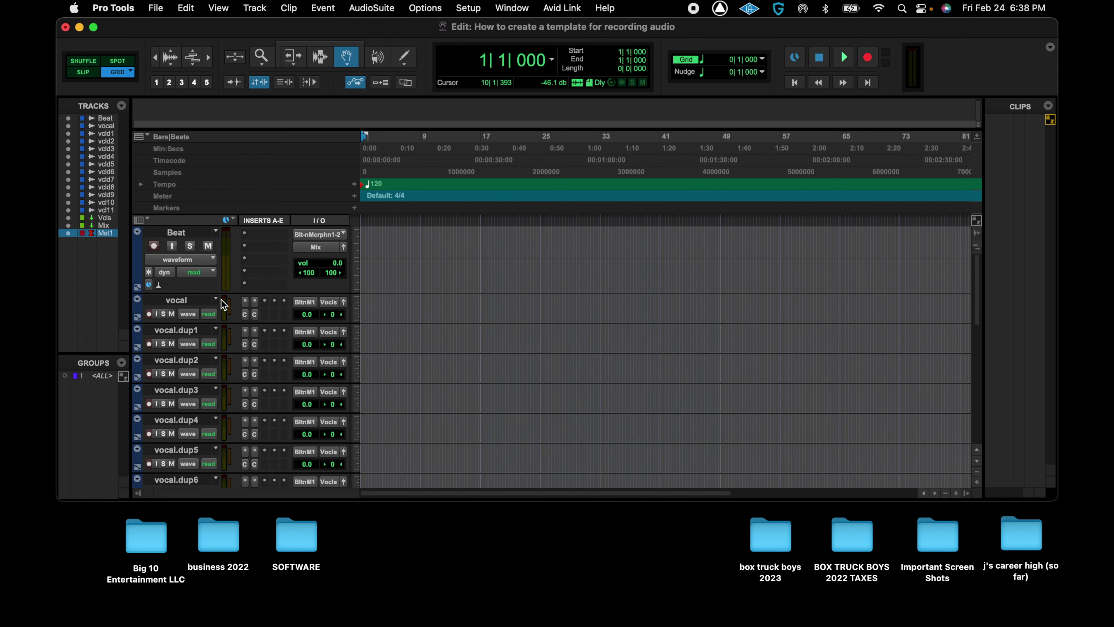
mouse_move(468, 28)
mouse_down()
mouse_move(468, 107)
mouse_move(481, 94)
mouse_move(488, 21)
mouse_up()
click(145, 536)
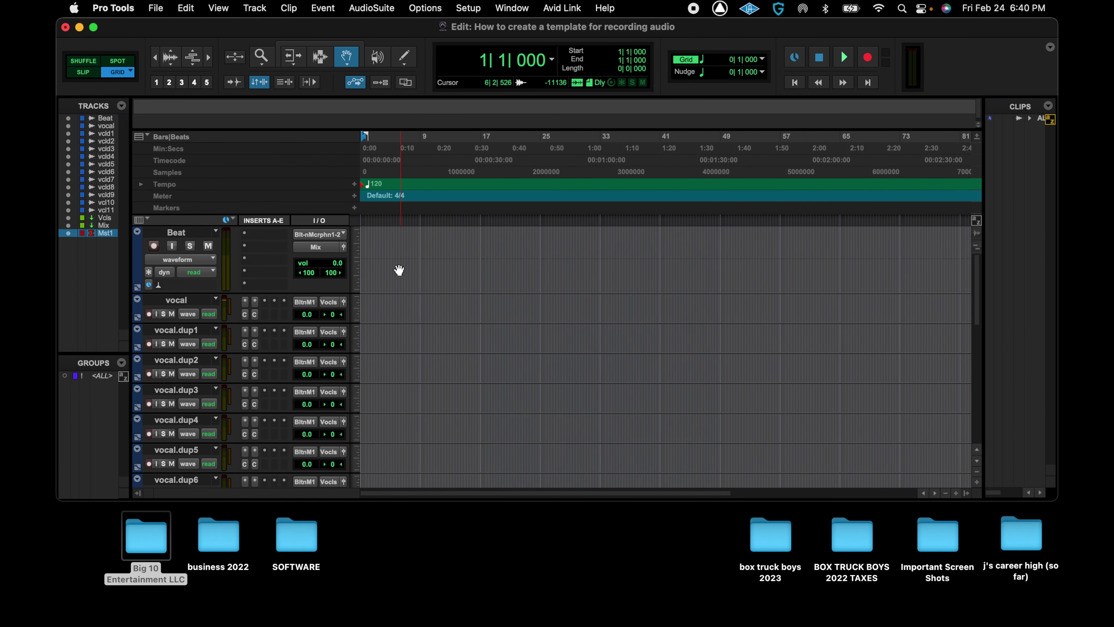
drag(281, 27, 293, 25)
Step: Save the session as a system-installed template in the Record+Mix category, named with the owner's name followed by Template
click(156, 6)
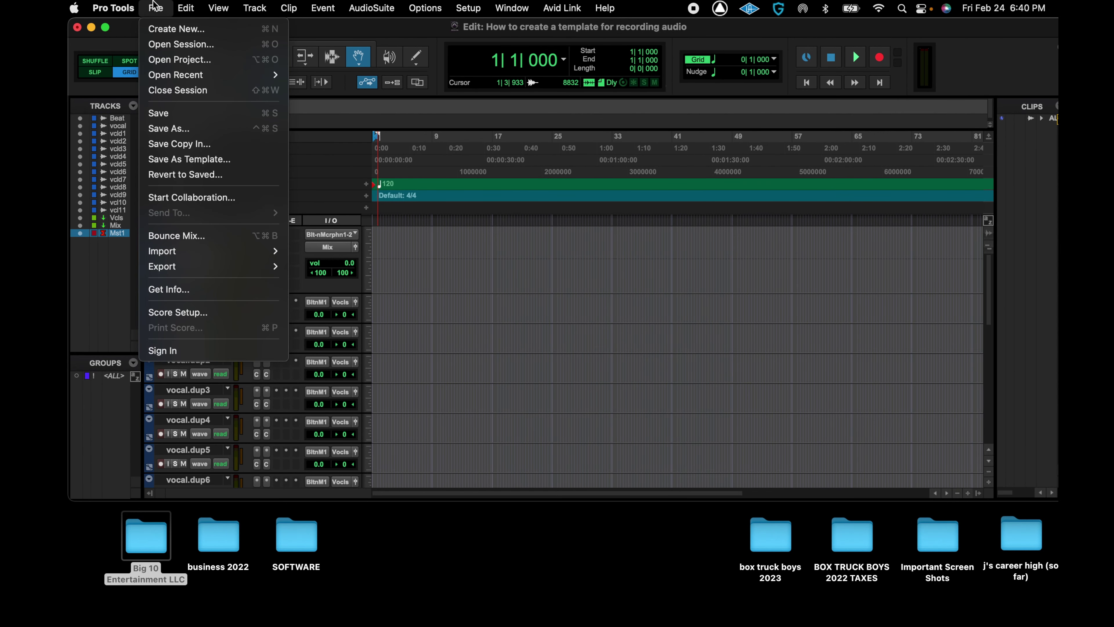
click(189, 160)
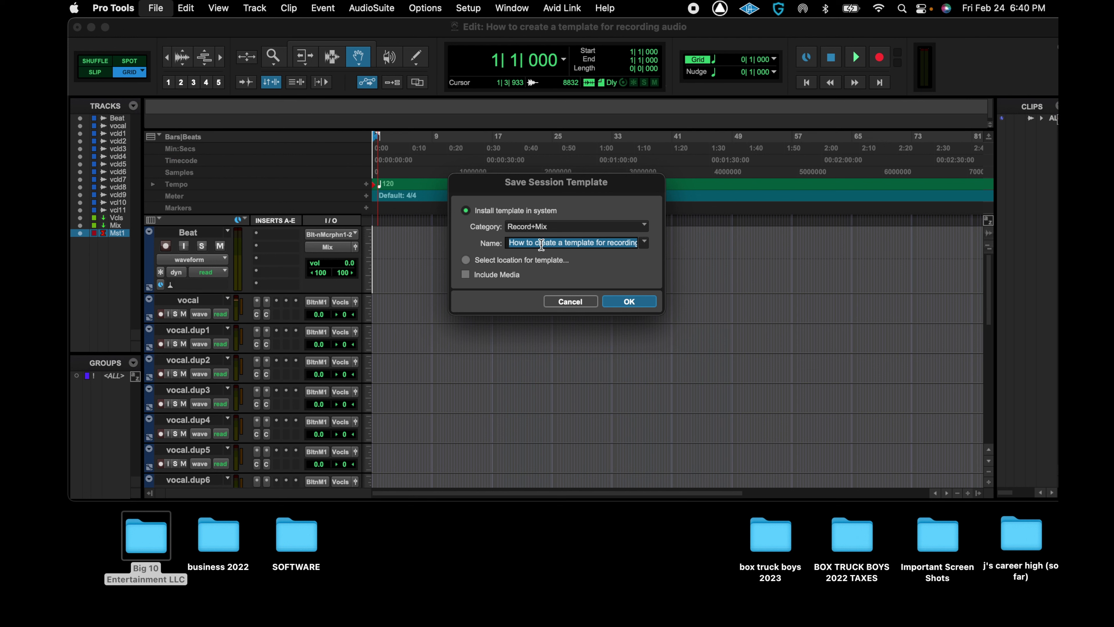
text(Ale)
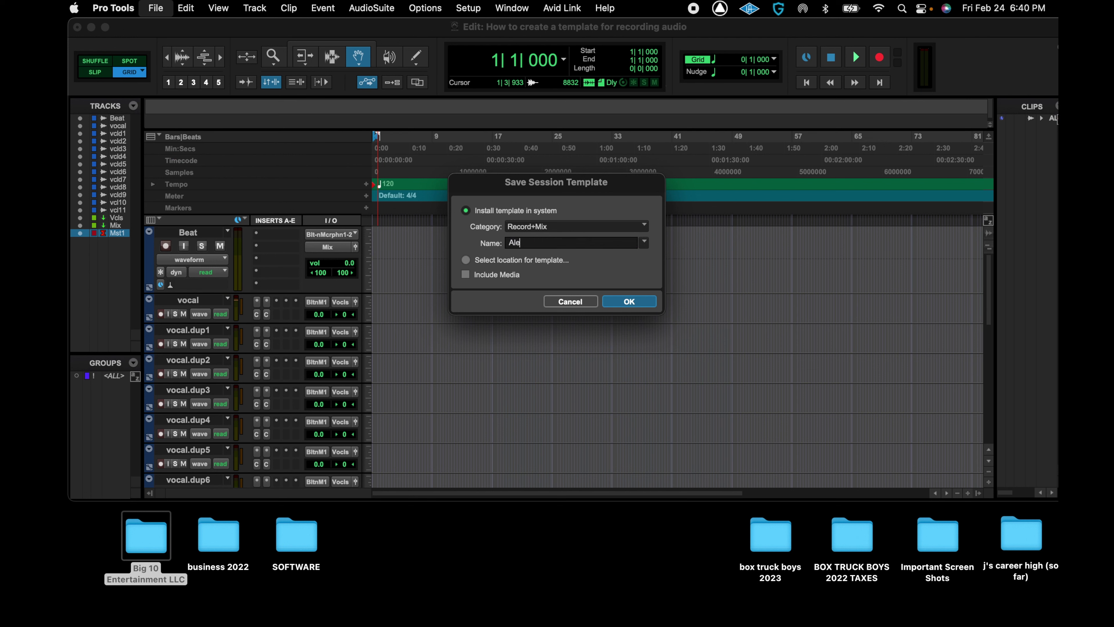
text( The Gritter Template)
click(626, 303)
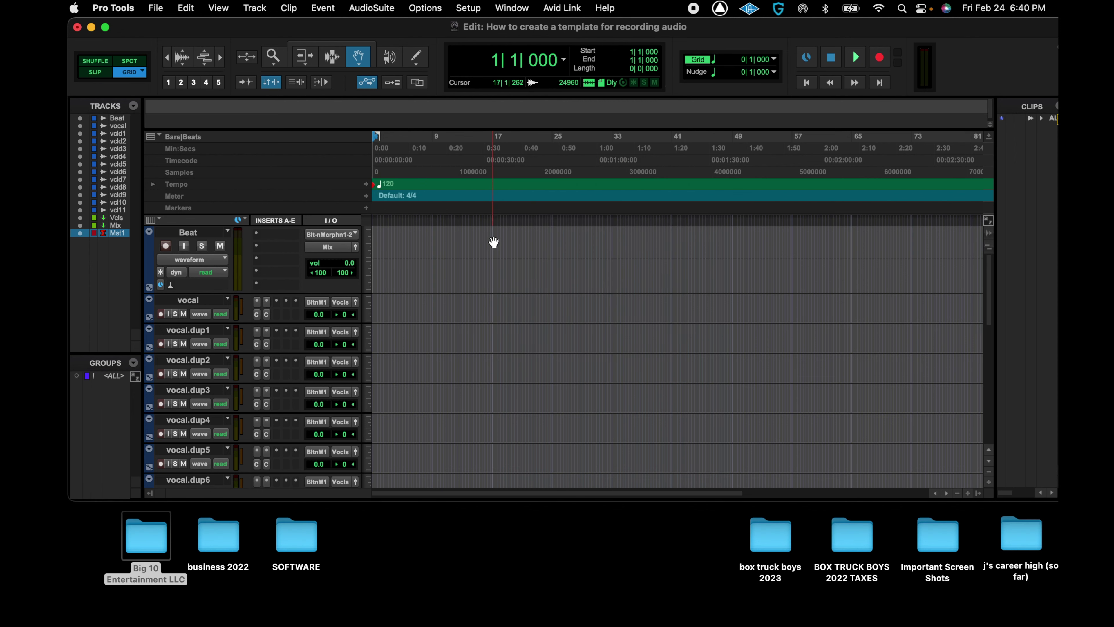
Step: Quit Pro Tools with the changes to the current session saved, and start Pro Tools again
click(130, 7)
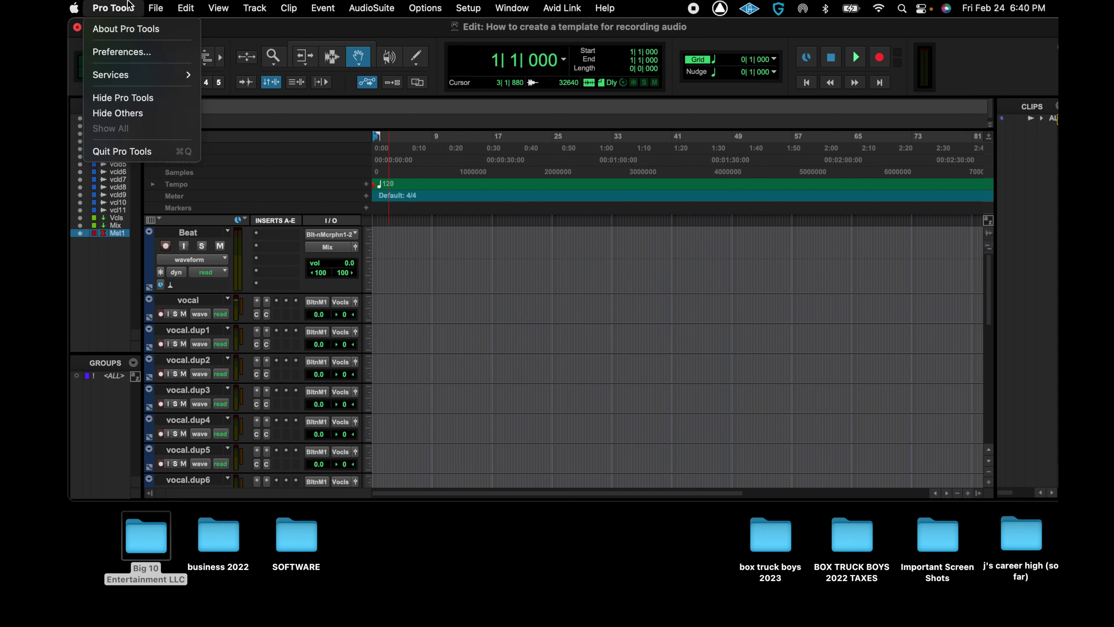
click(160, 152)
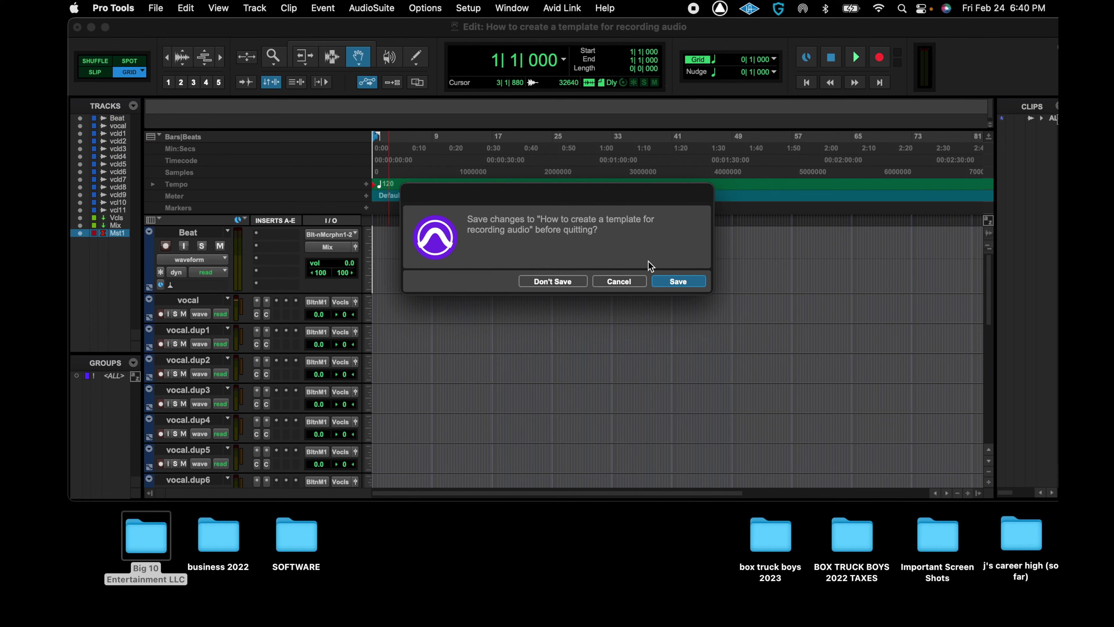
click(678, 282)
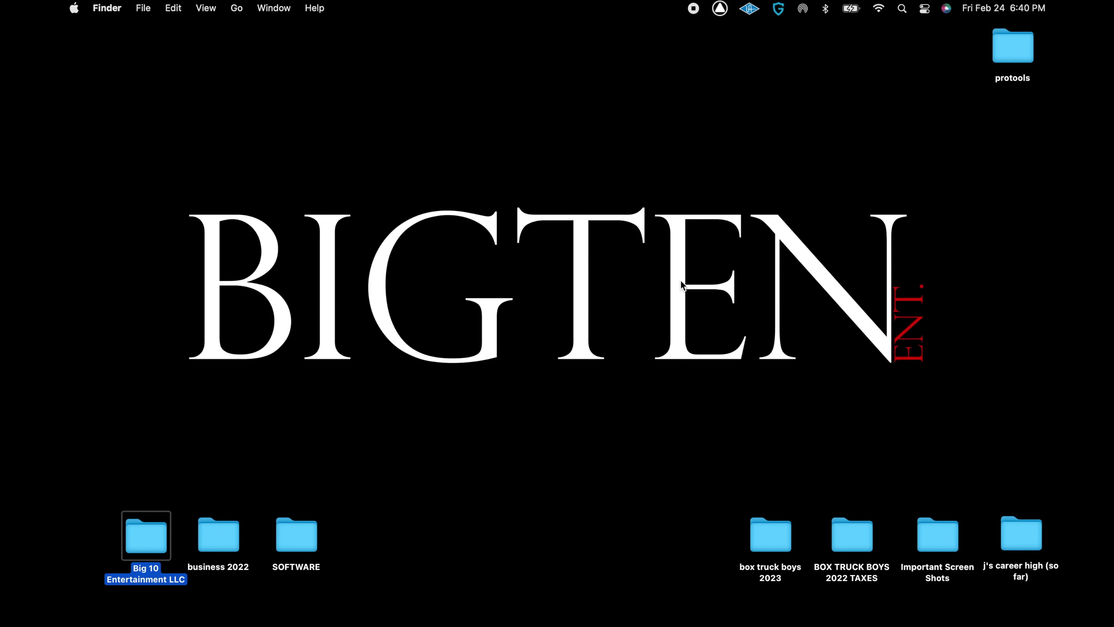
mouse_move(626, 623)
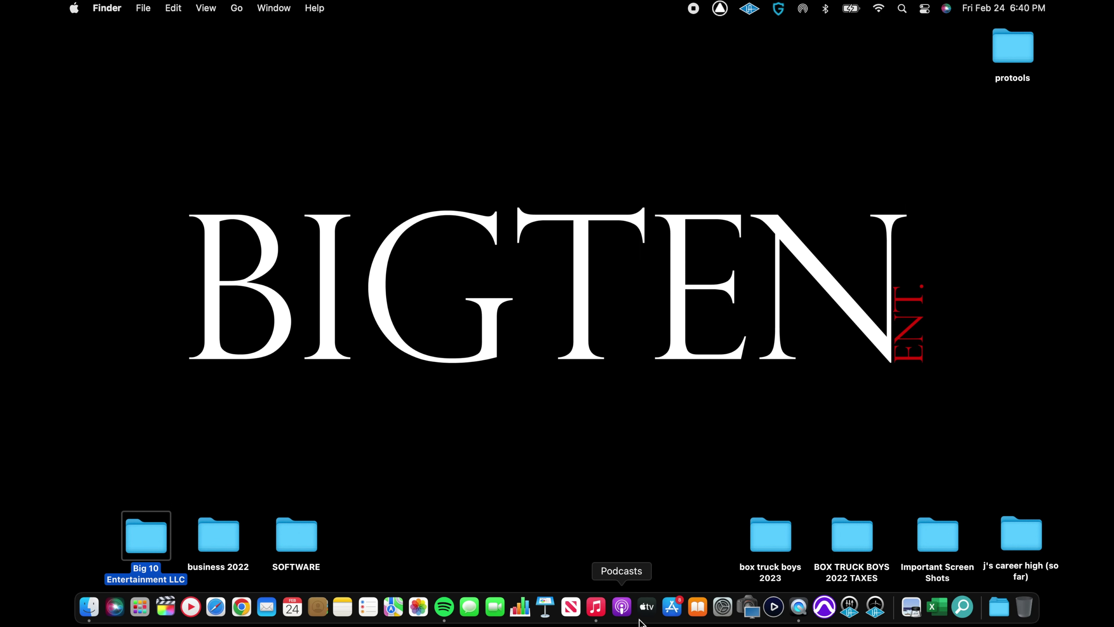
click(823, 613)
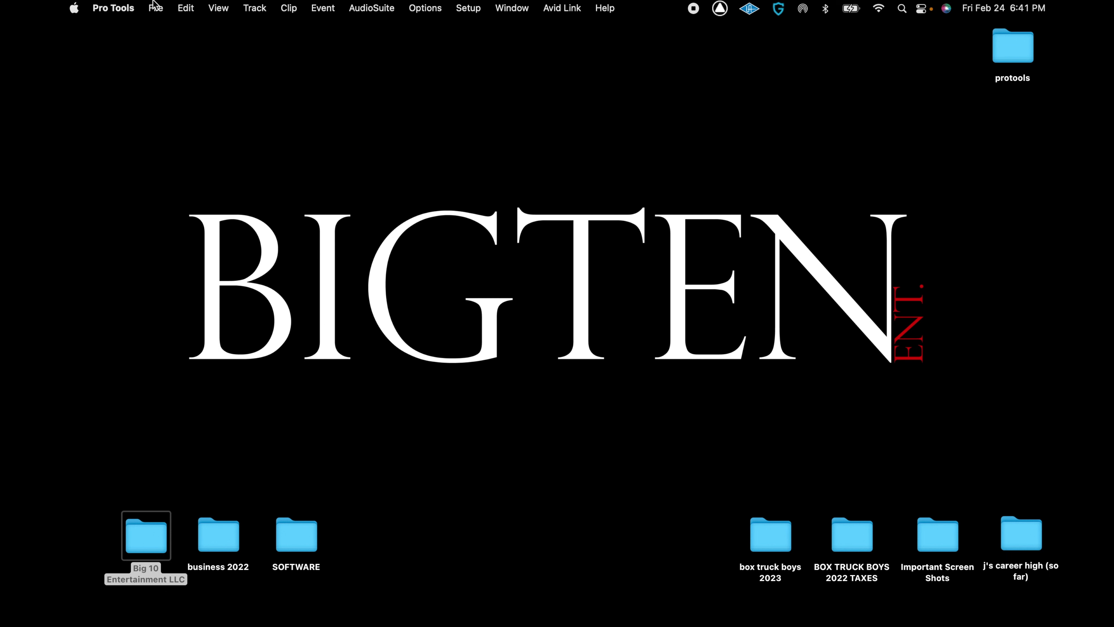
Step: Create a local session named new song 1 from the Record+Mix template that carries the owner's name
click(157, 9)
click(166, 31)
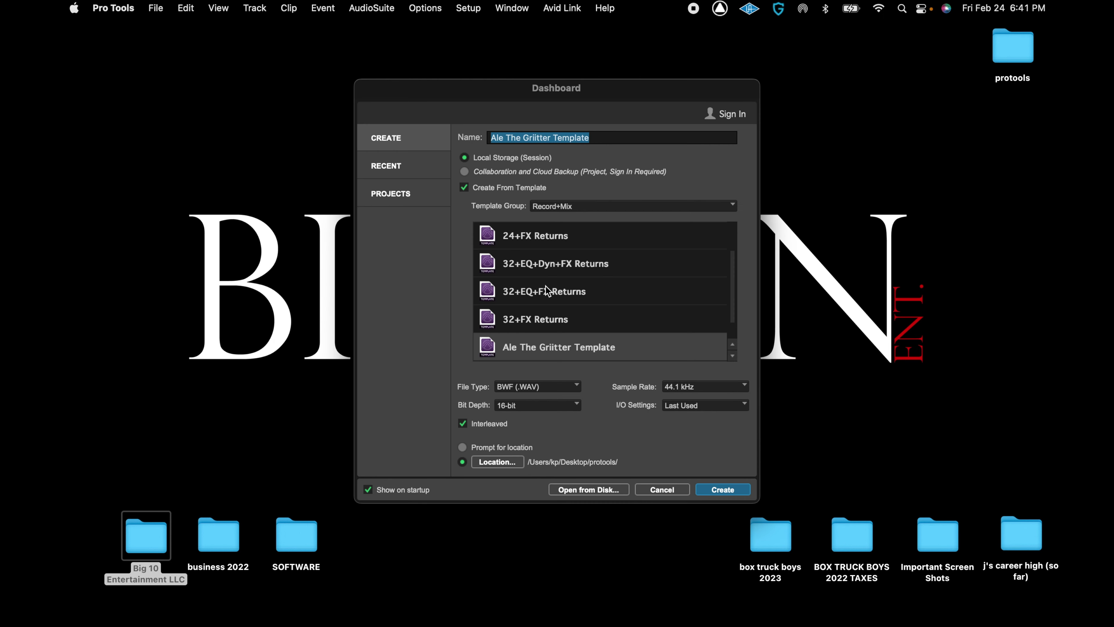
scroll(549, 301, down, 1)
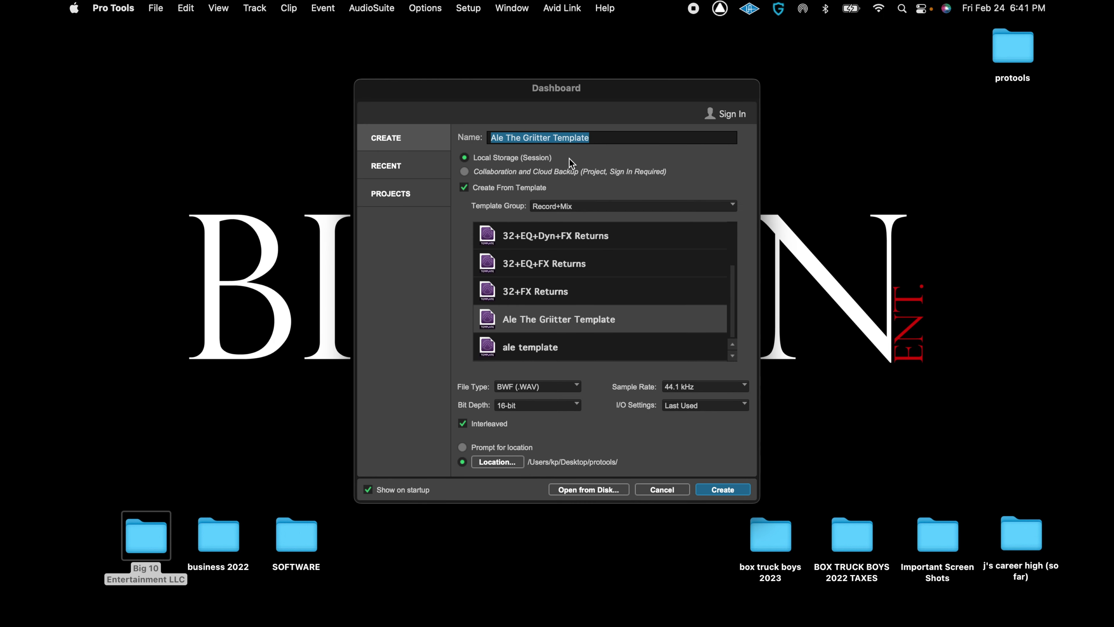
click(596, 138)
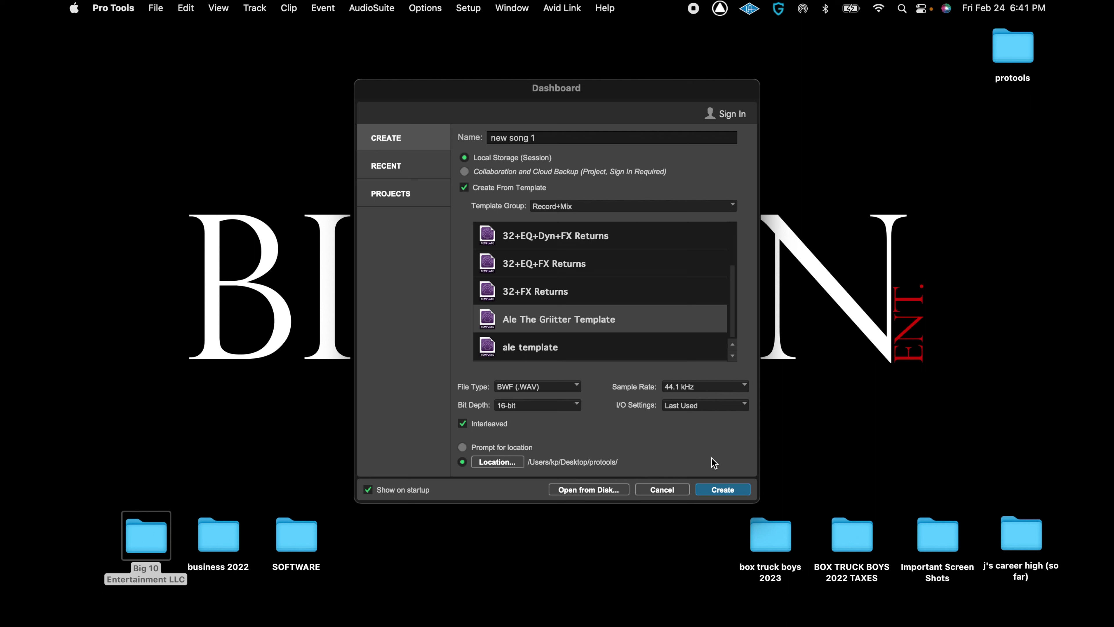
click(721, 491)
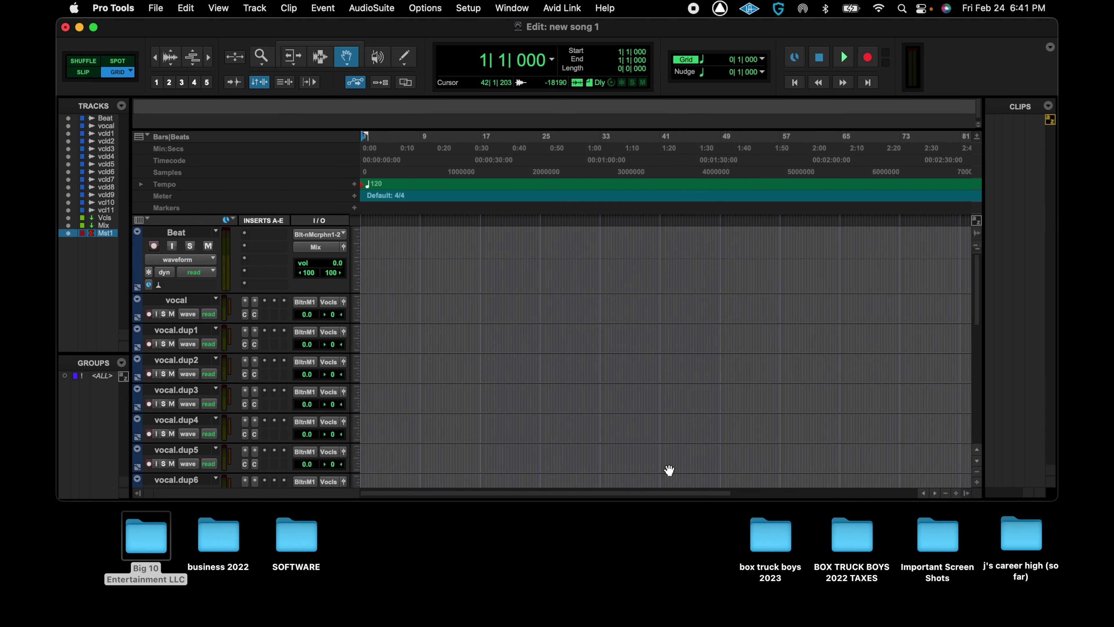
Step: Look over all tracks of the new song 1 session and quit Pro Tools without saving it
scroll(424, 366, down, 10)
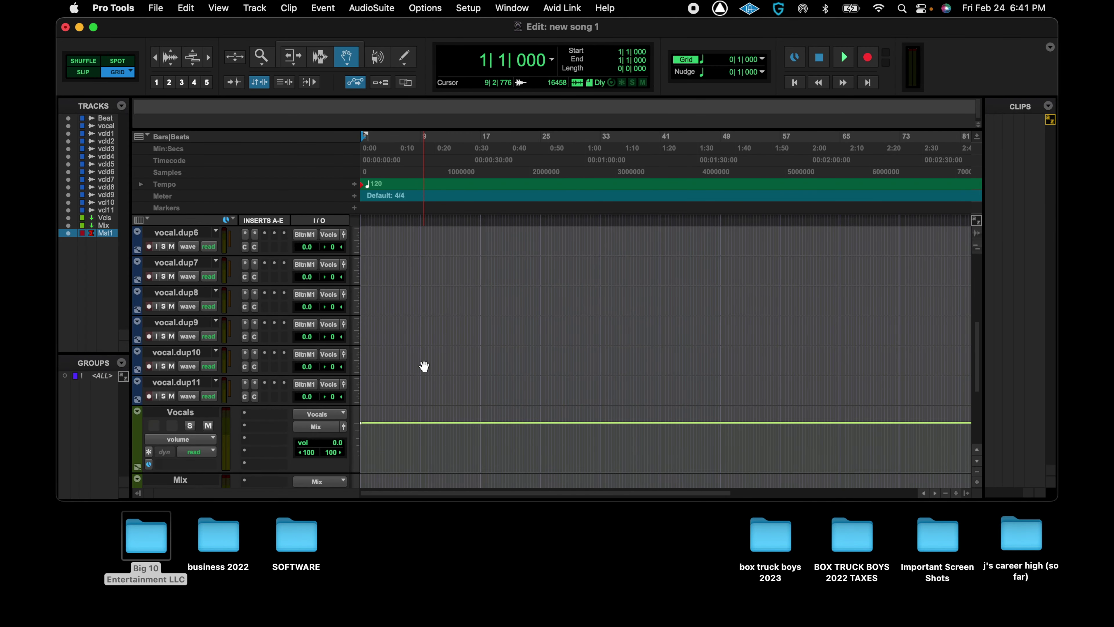
scroll(424, 367, down, 3)
scroll(424, 367, up, 15)
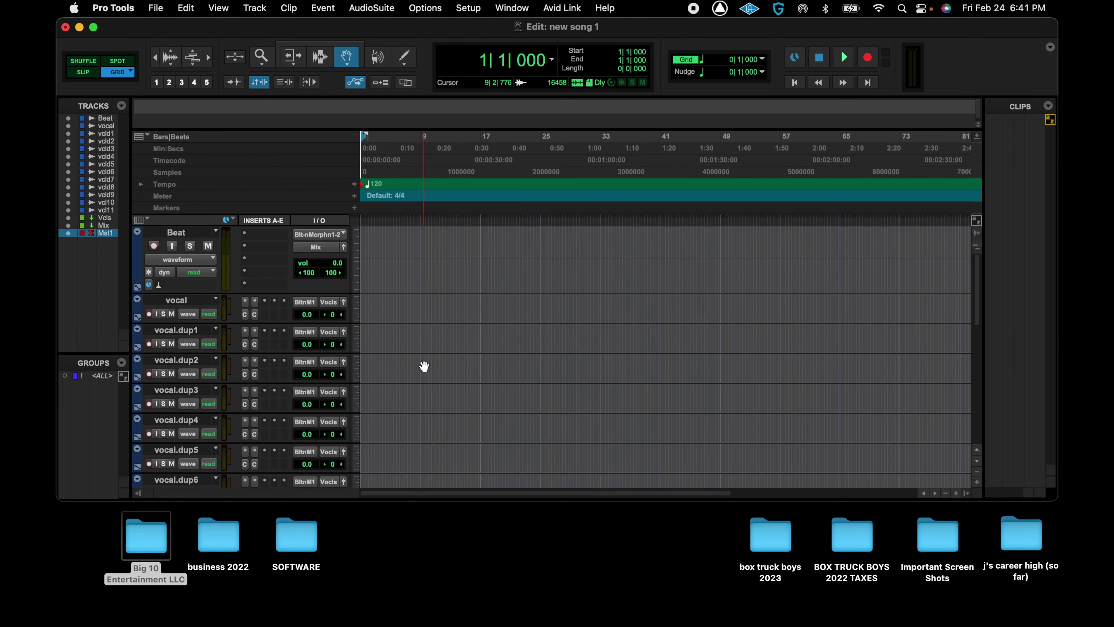
click(127, 7)
click(145, 151)
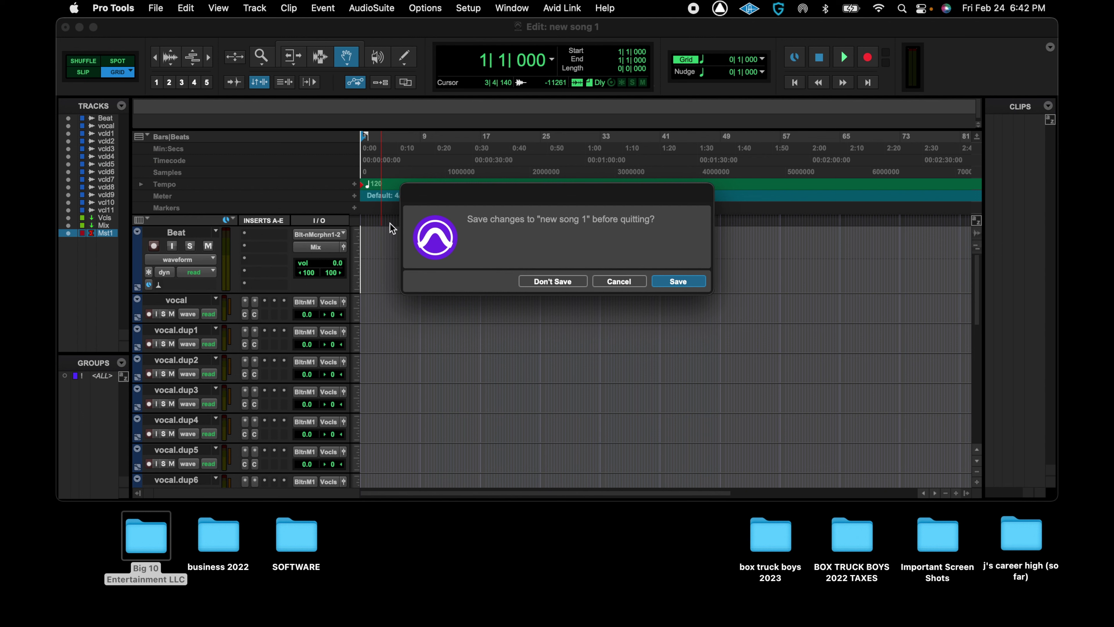
click(557, 282)
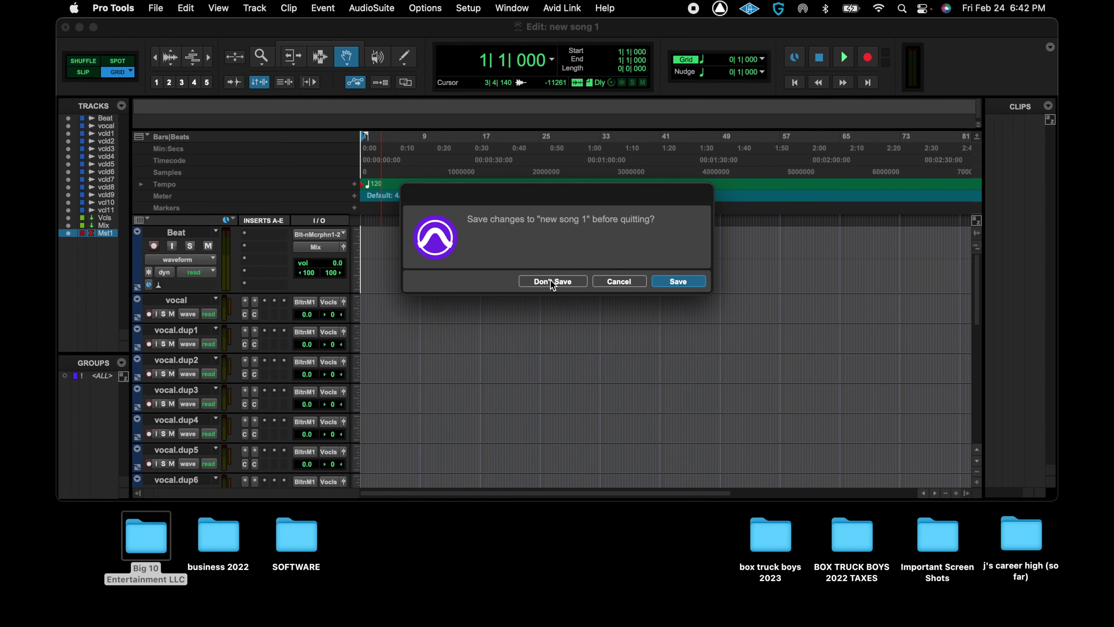